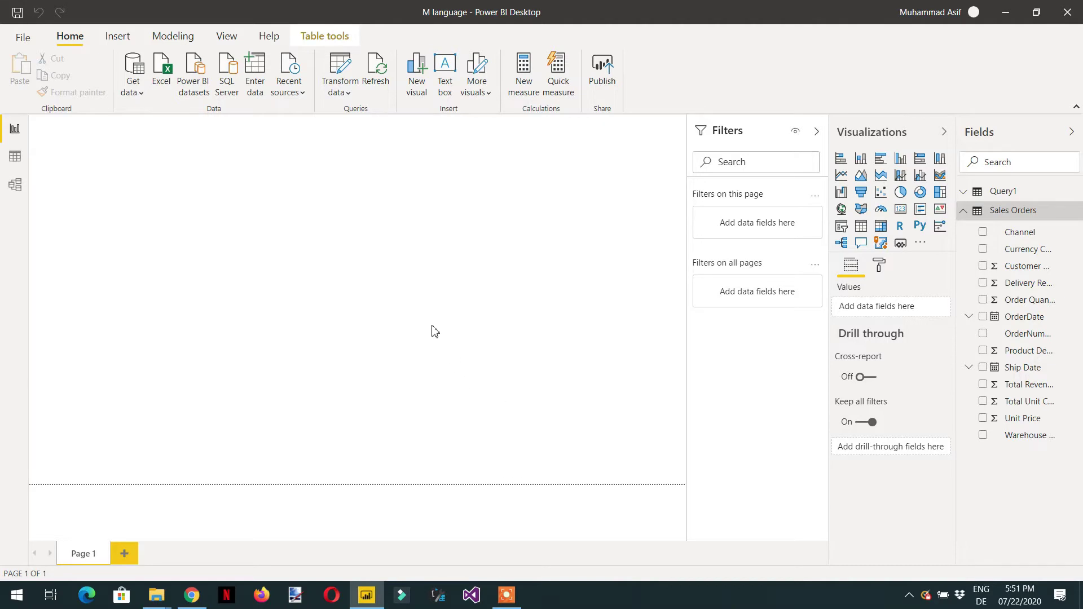
Step: Open the Power Query Editor and duplicate the Sales Orders query
click(346, 96)
click(368, 116)
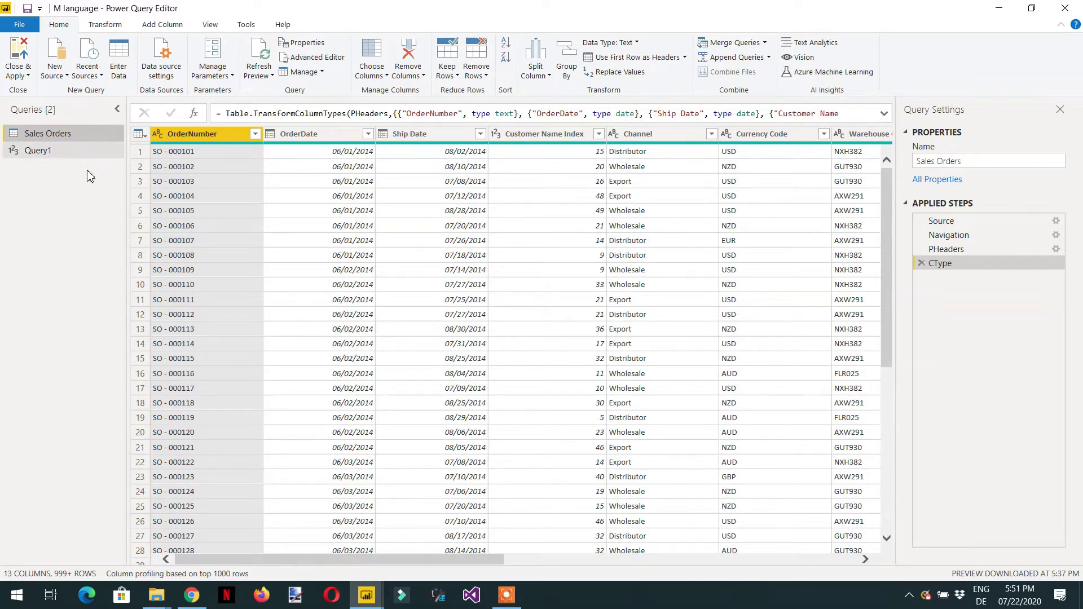
key(ctrl+v)
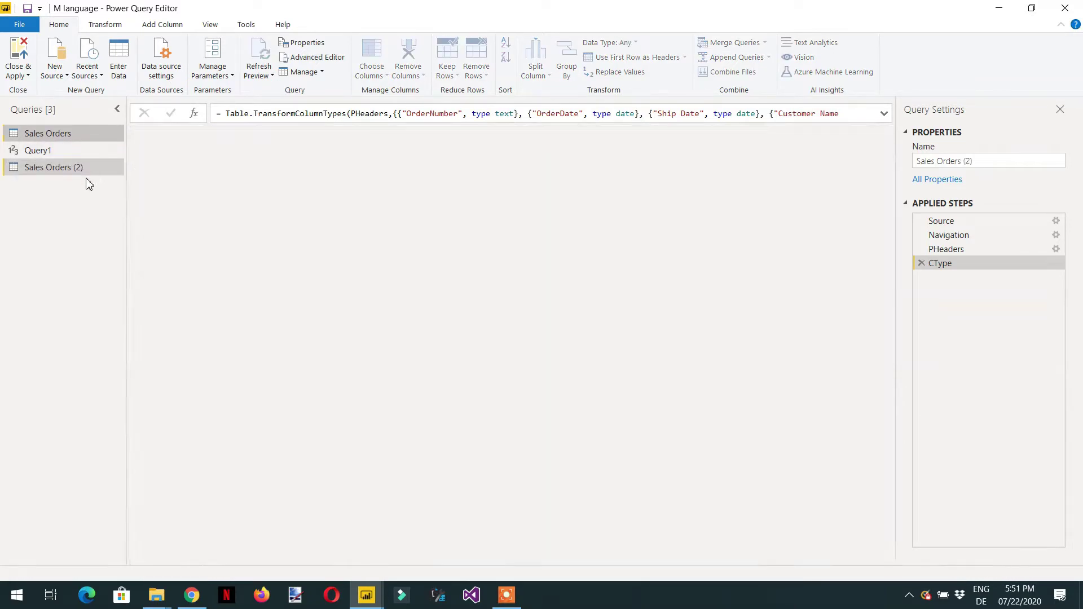
Step: Rename the duplicated Sales Orders query as Sales
click(985, 162)
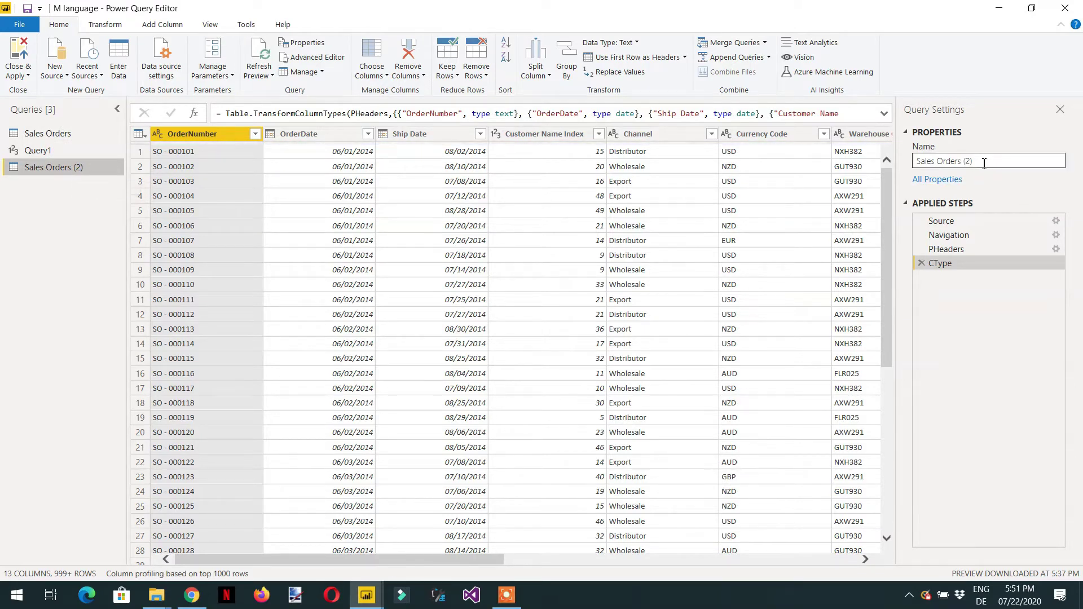
key(BackSpace)
key(BackSpace)
key(BackSpace)
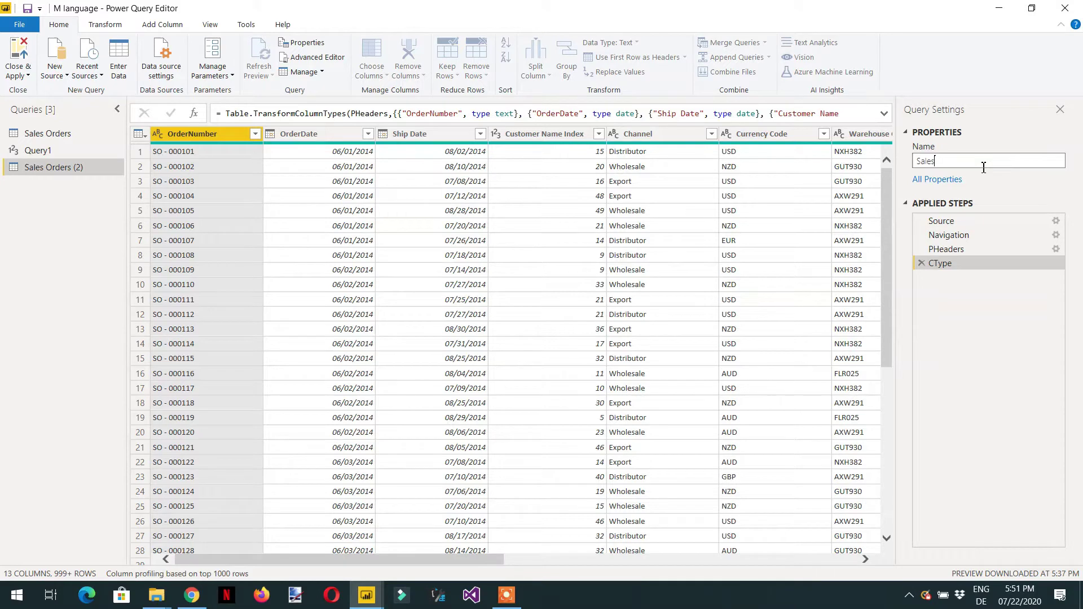
key(Return)
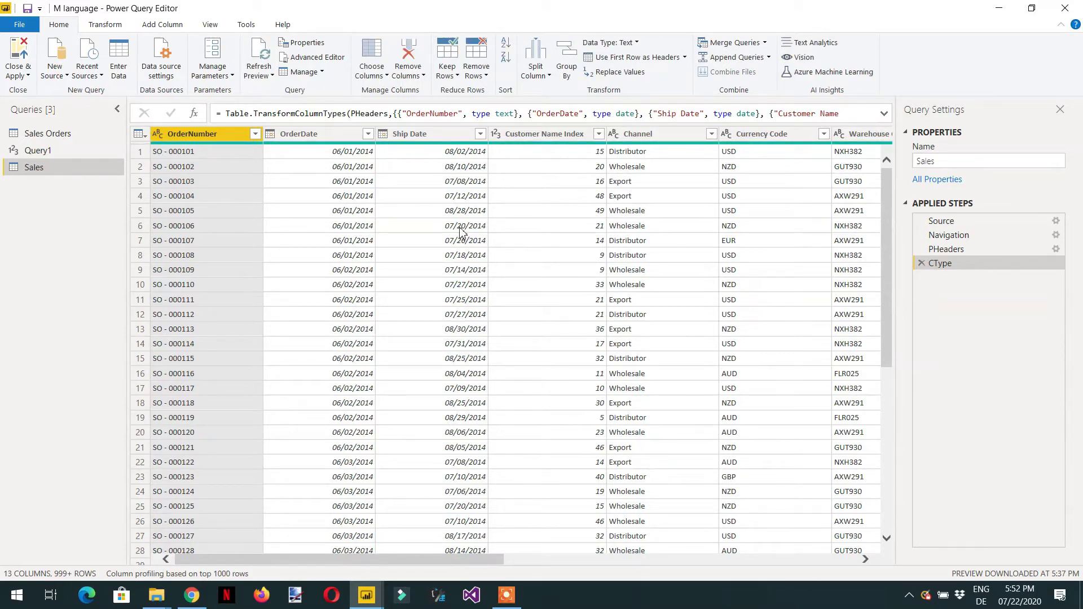
Step: Rename the Ship Date column of the Sales query as Ship_Date and review the generated rename formula
right_click(424, 139)
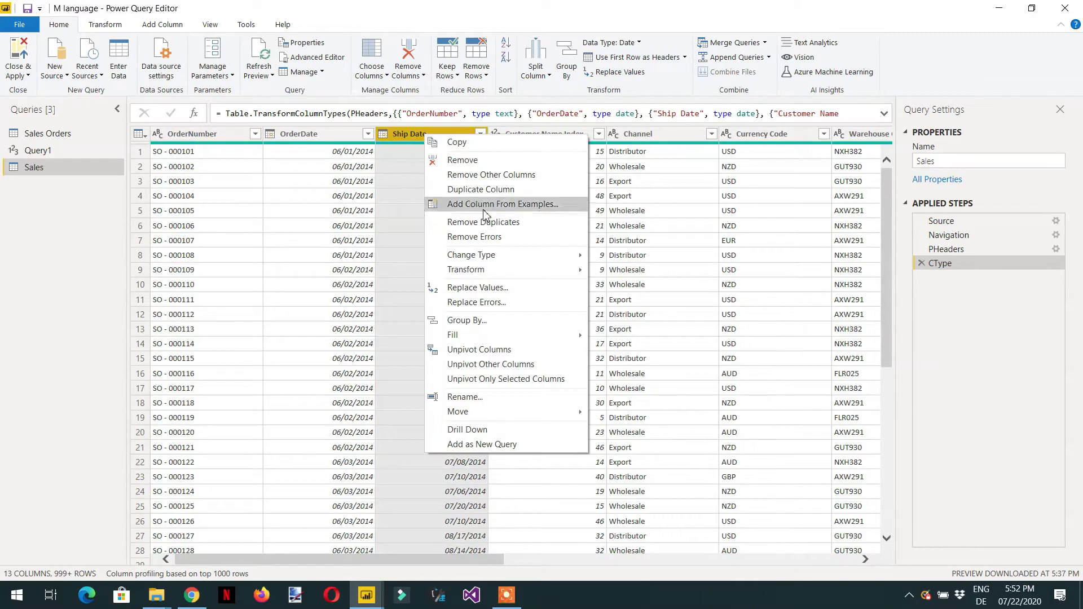
click(482, 397)
click(411, 134)
text(_)
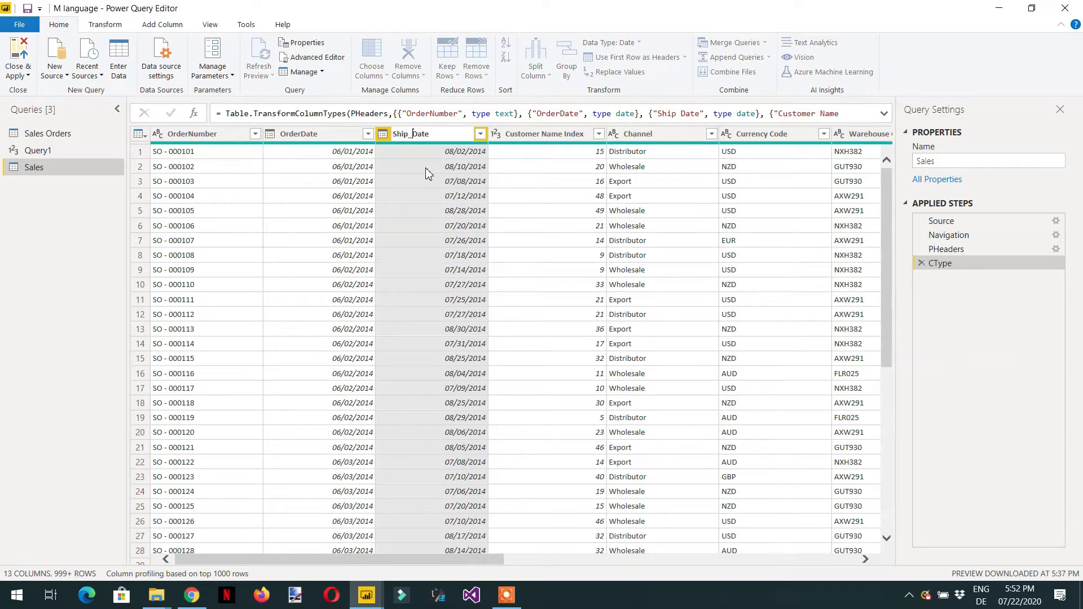
key(Return)
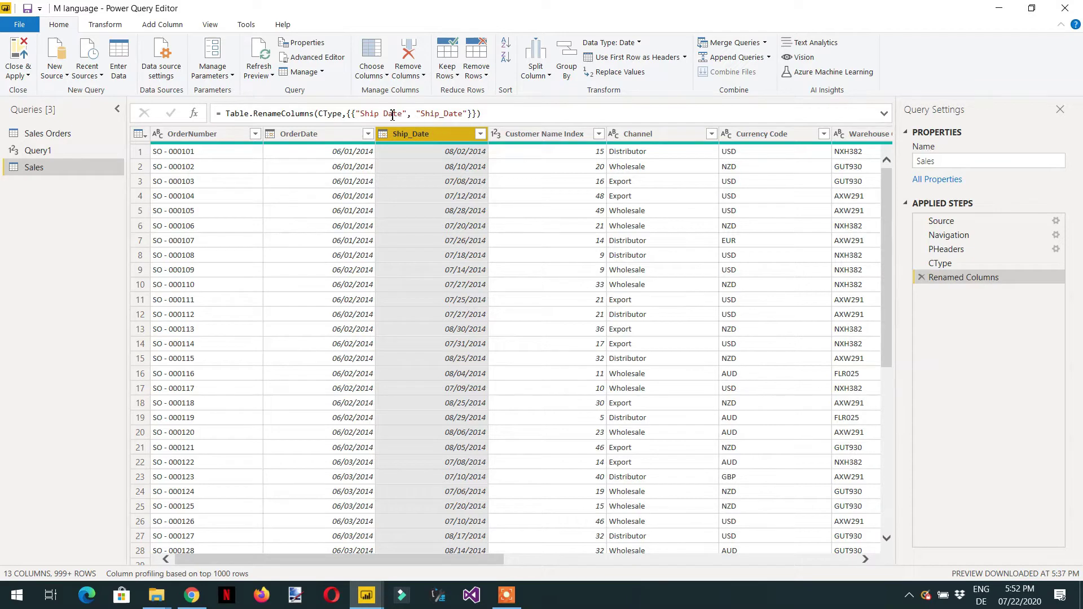
drag(403, 113, 362, 114)
click(443, 114)
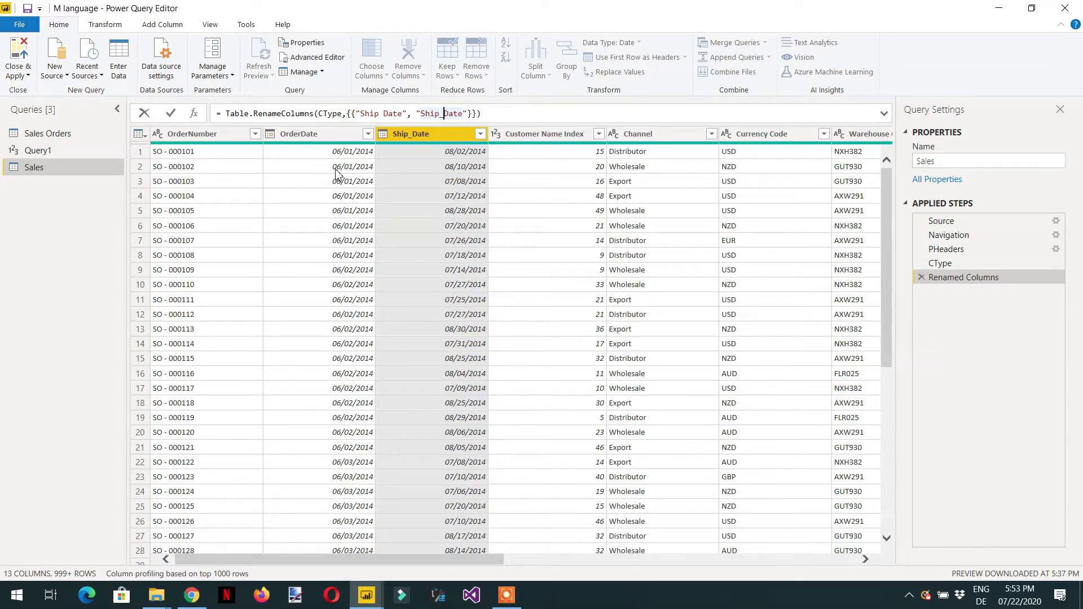
Step: Open the Sales query's M code in the Advanced Editor and copy the #"Renamed Columns" step name
click(326, 60)
drag(323, 191, 234, 192)
key(ctrl+c)
right_click(261, 192)
click(285, 218)
Step: Add a comma after the #"Renamed Columns" line and start a new step, renameOrderdate = Table.RenameColumns
click(619, 192)
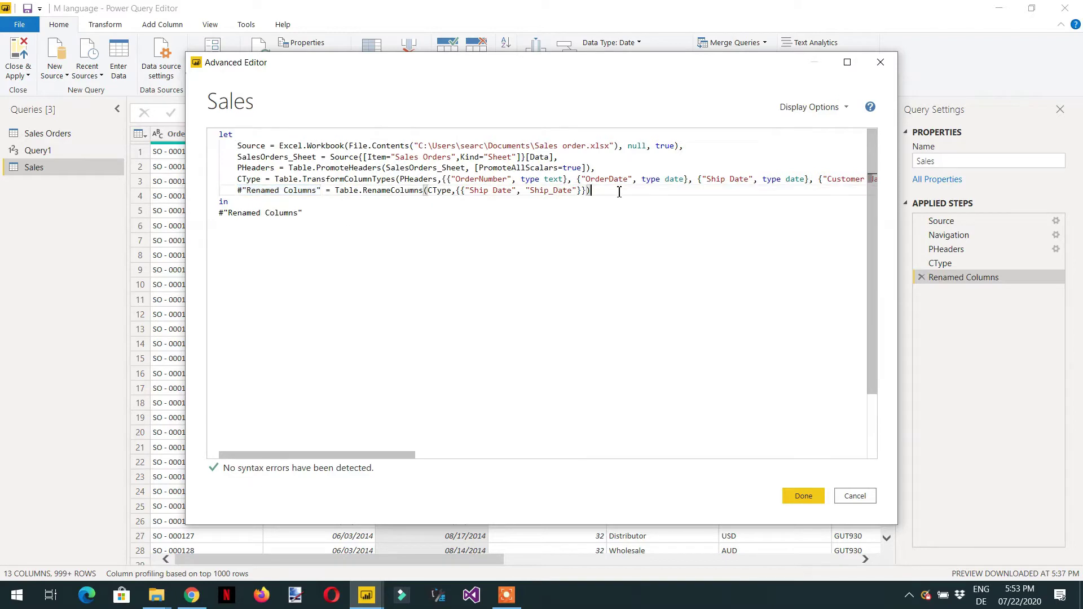
text(,)
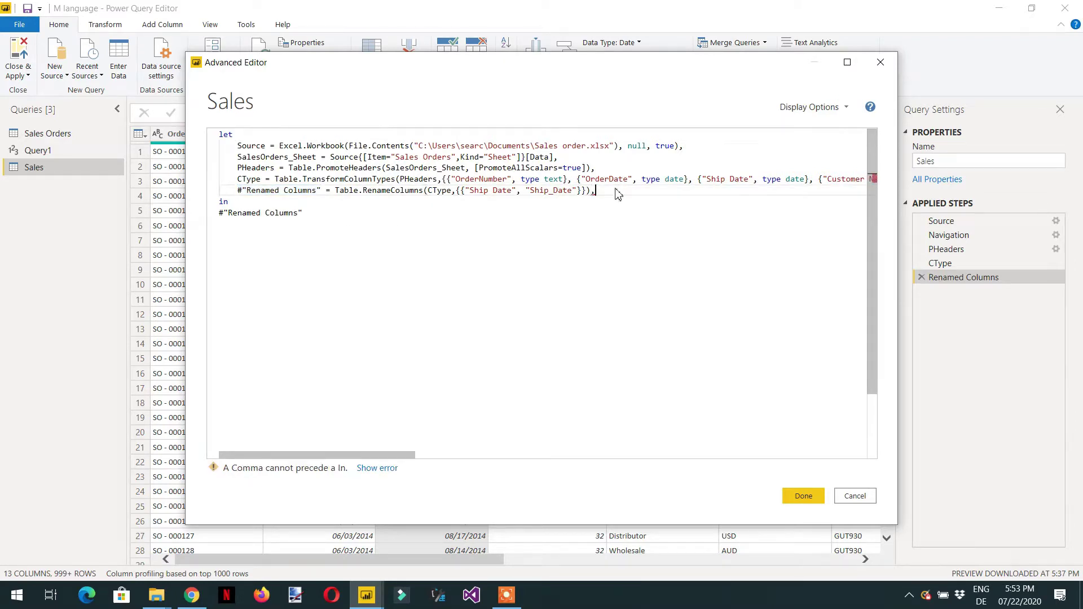
key(Return)
text(rename)
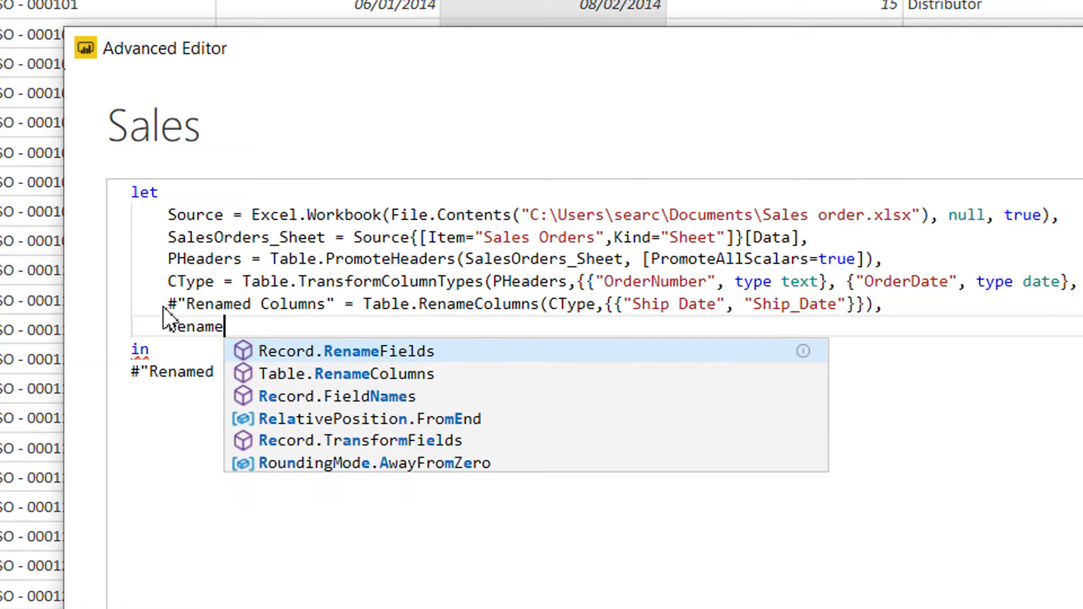
text(Orderdate = )
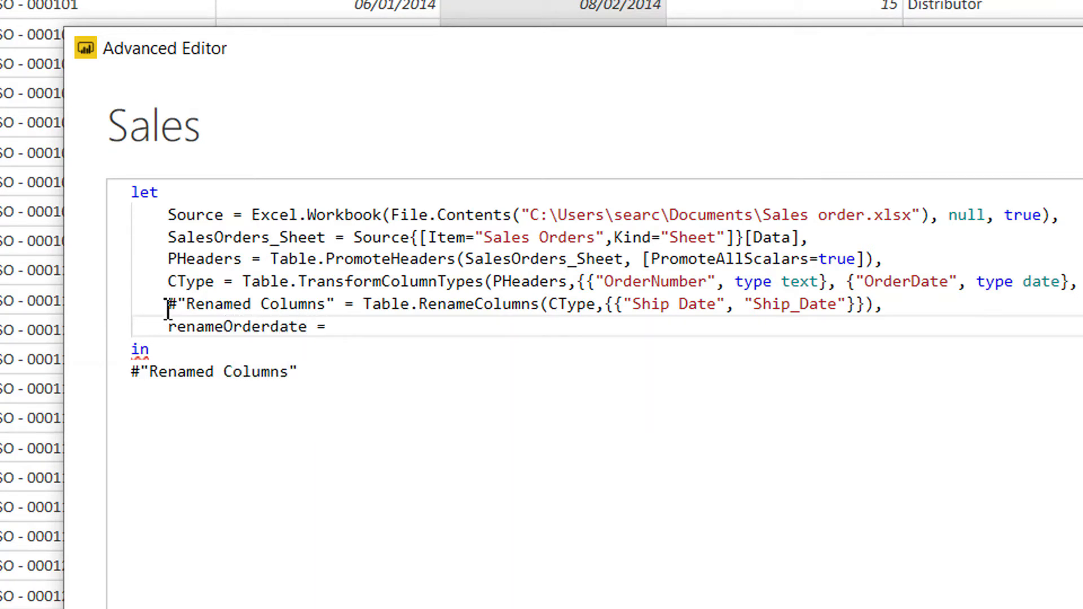
text(tab)
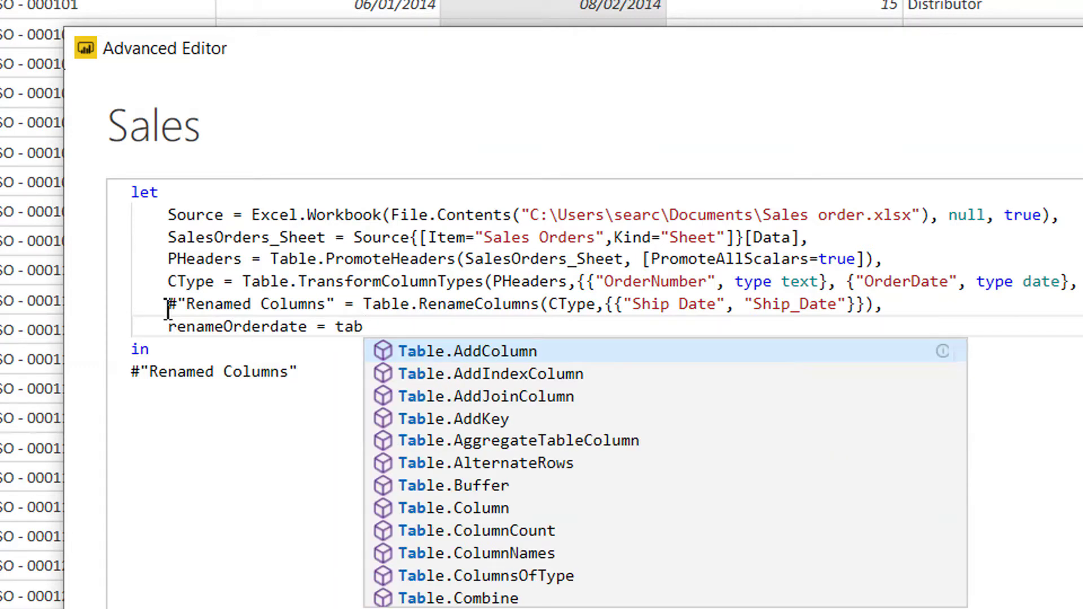
text(le.re)
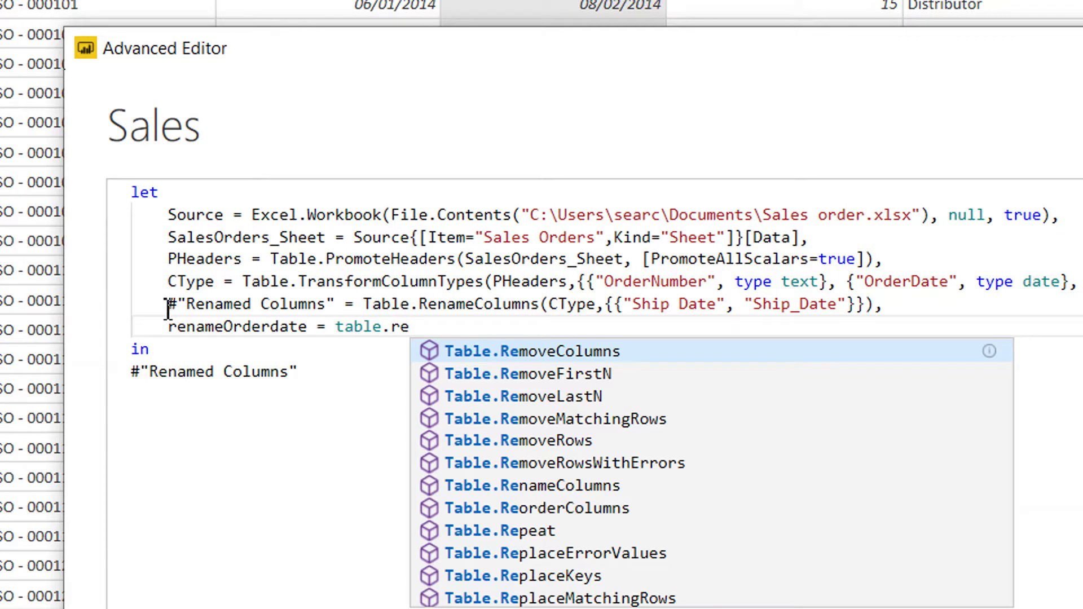
text(namec)
key(Tab)
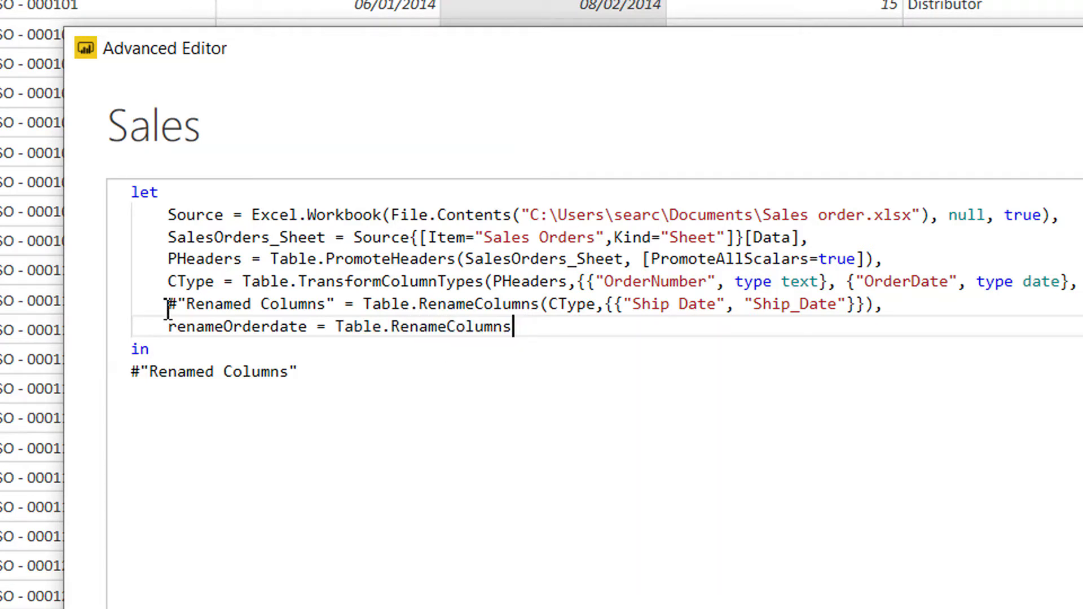
Step: Give Table.RenameColumns the arguments #"Renamed Columns" and {"OrderDate","Order_Date"}
text(()
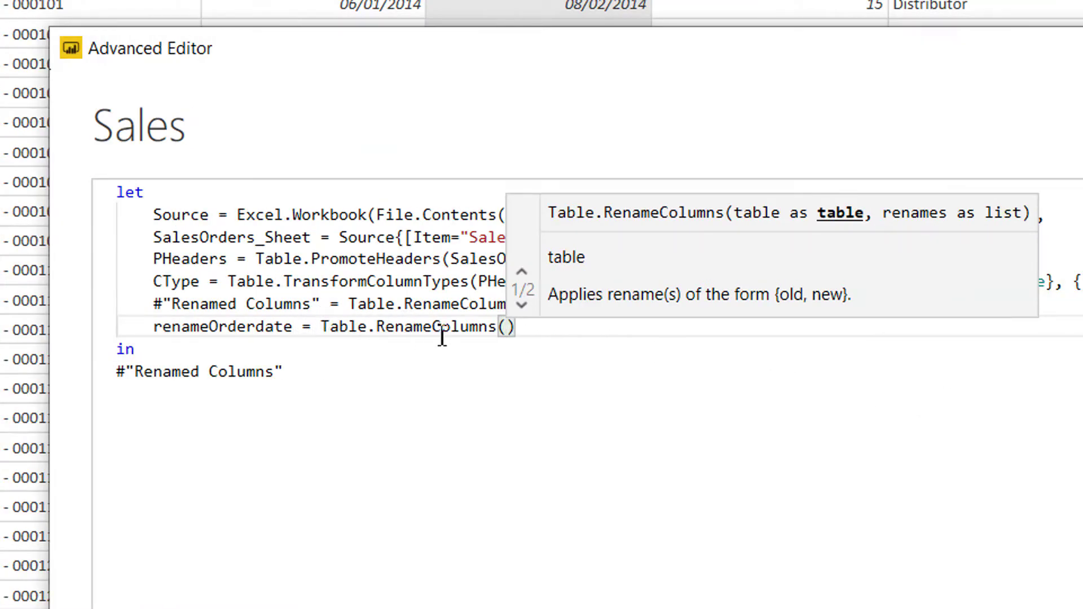
mouse_move(440, 337)
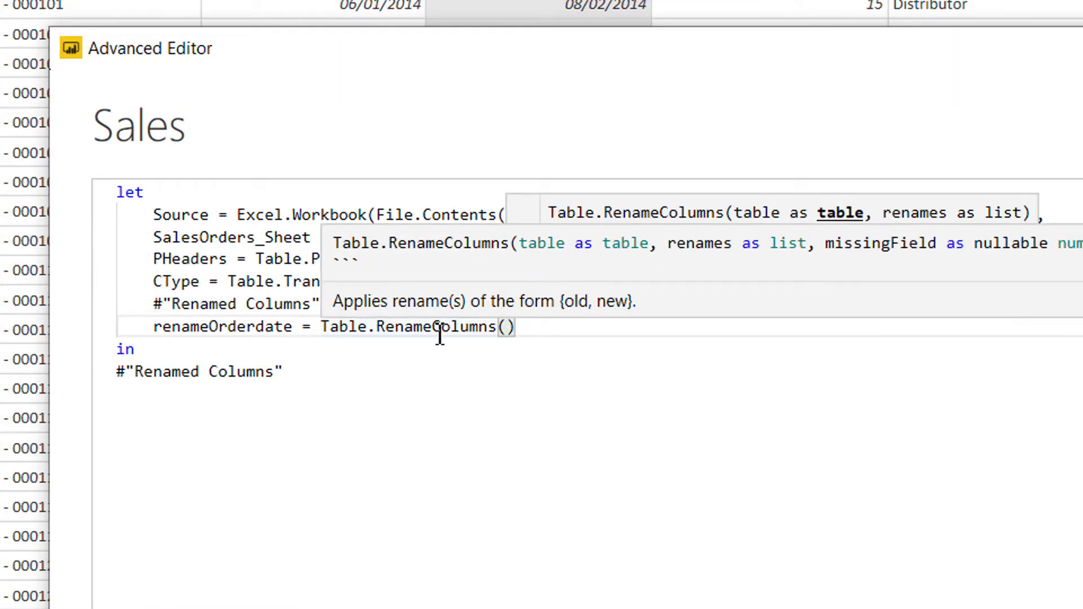
key(ctrl+v)
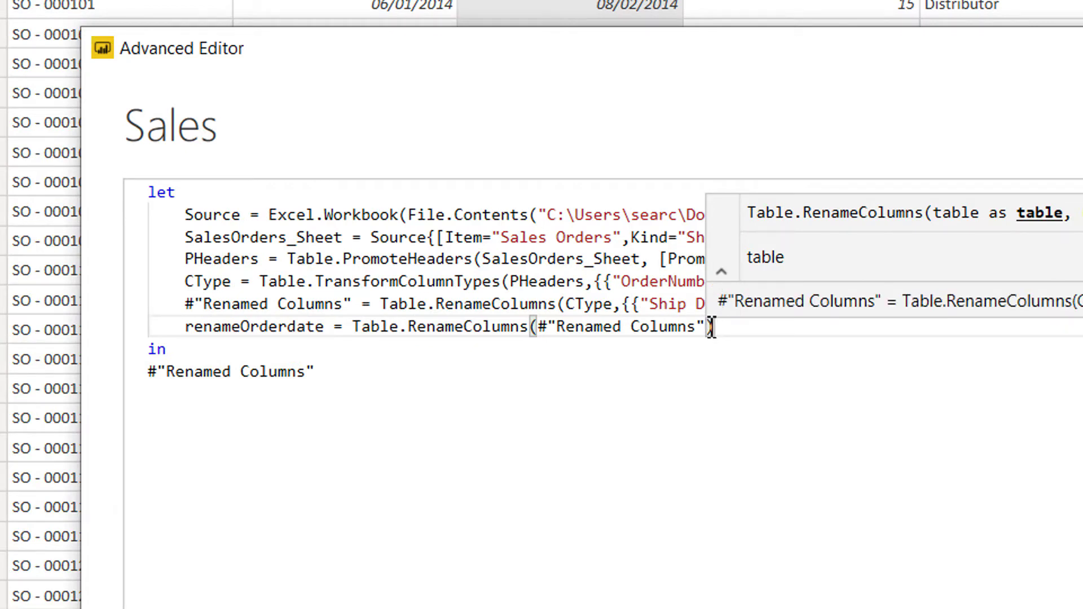
text(,)
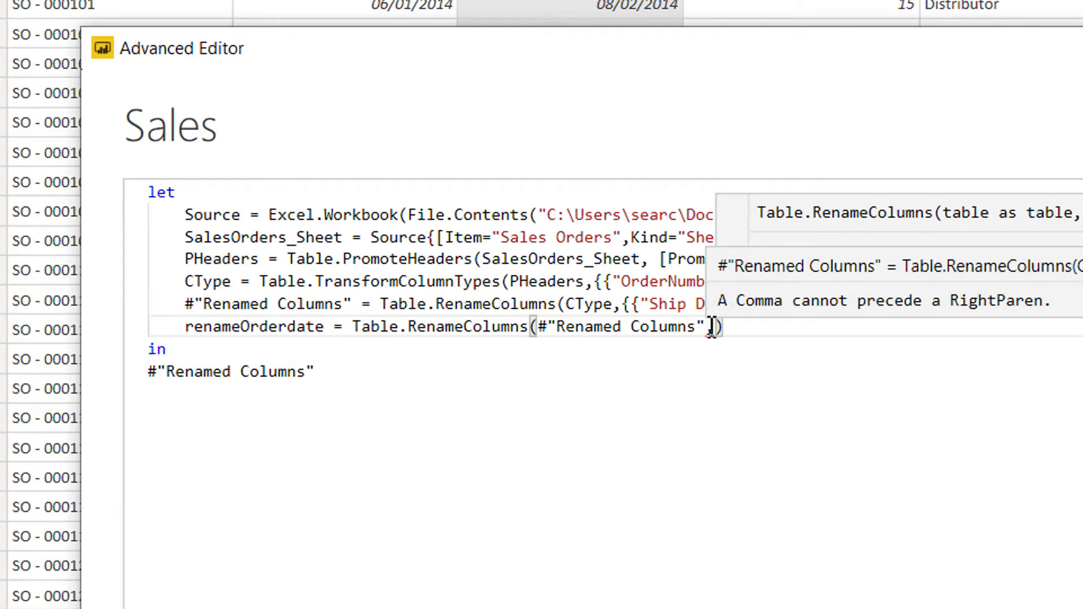
text({)
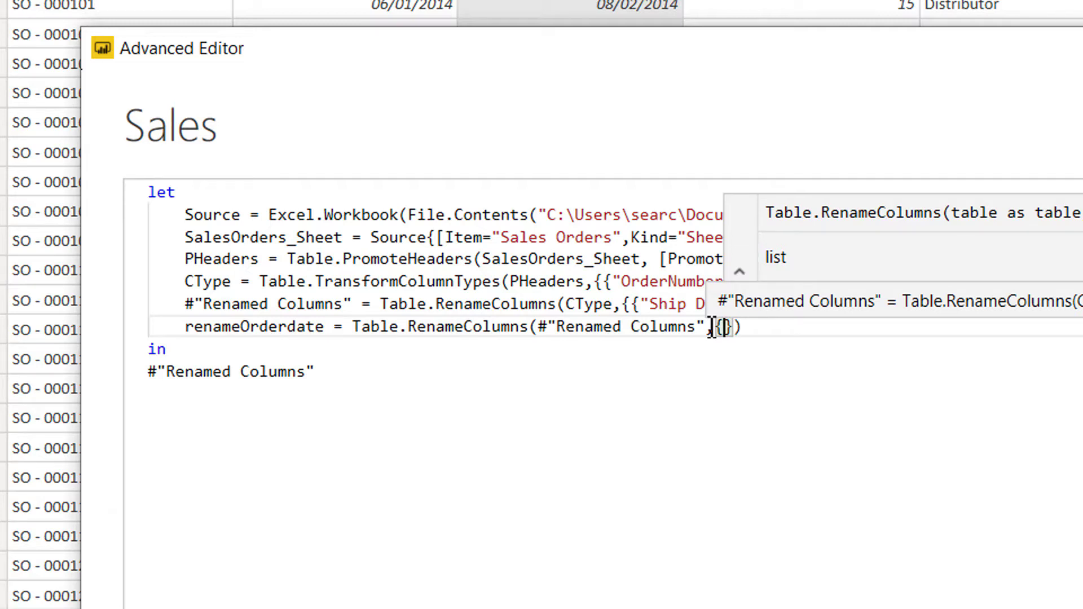
text(")
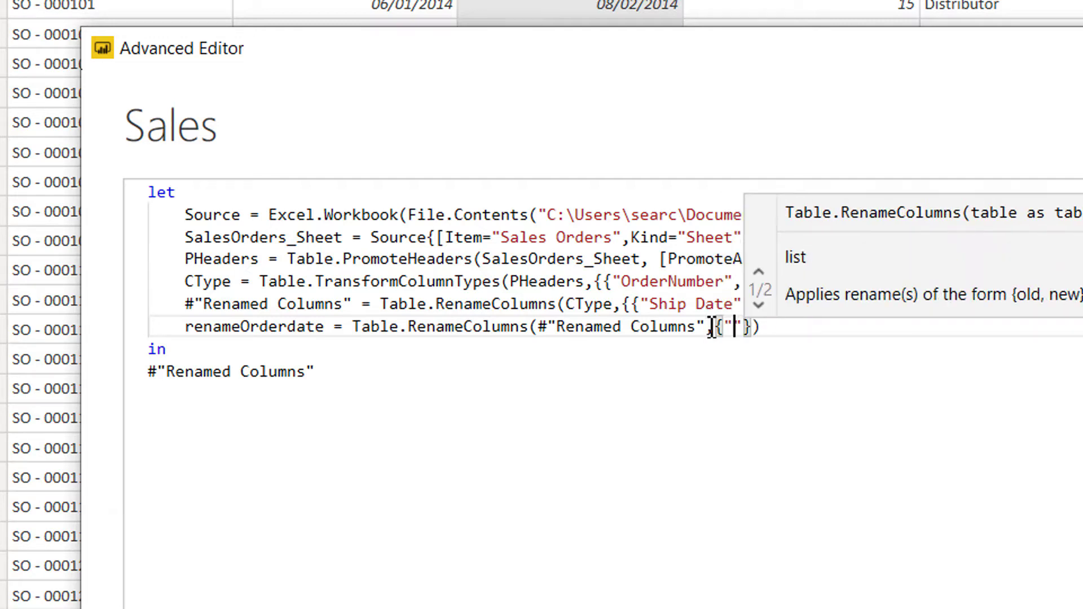
text(OrderDat)
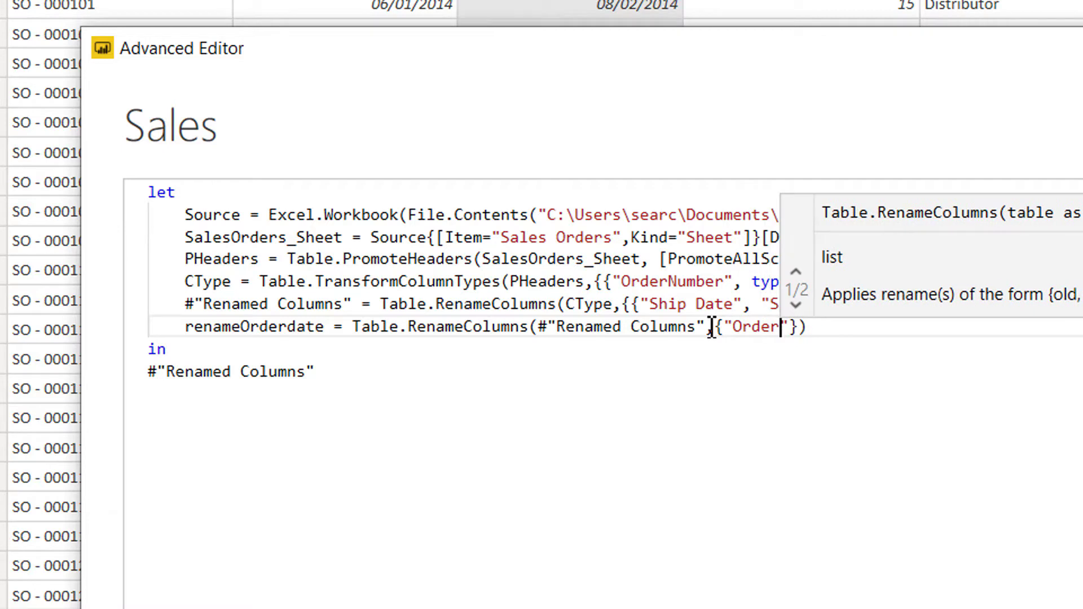
text(e)
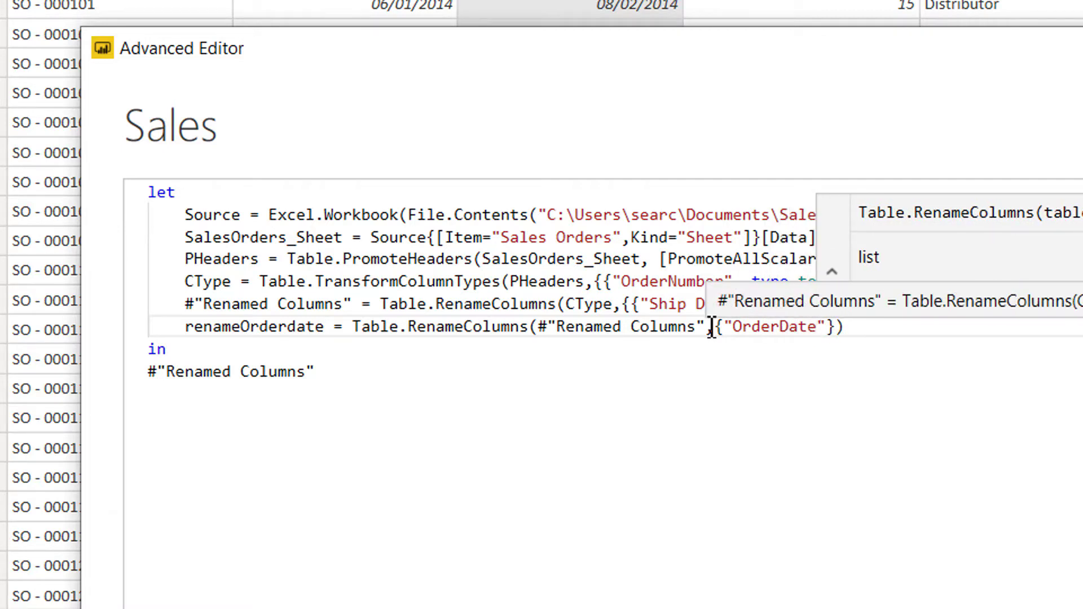
text(",")
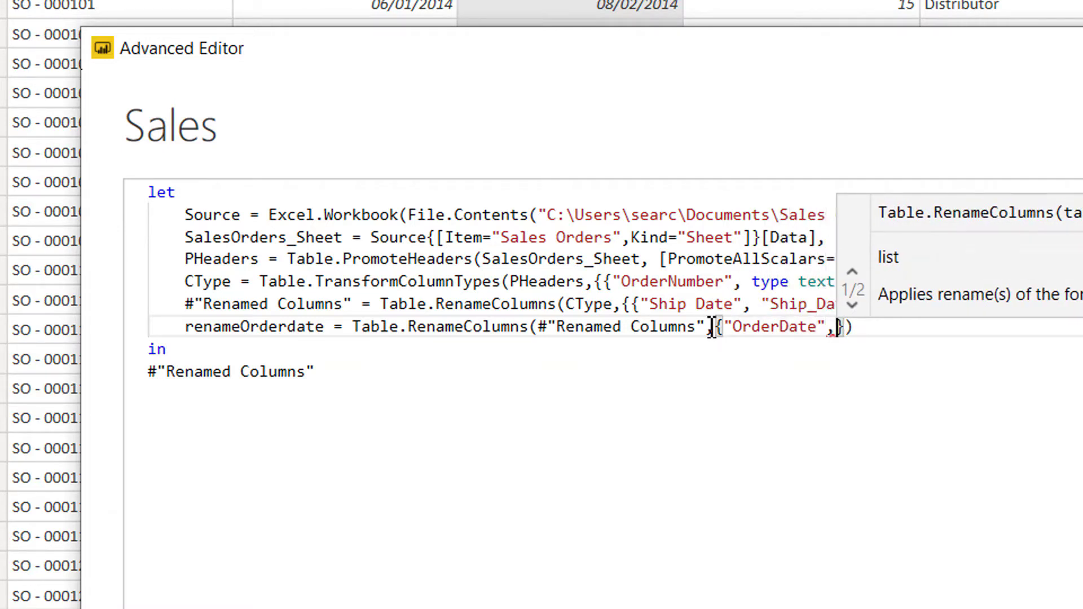
text(Order)
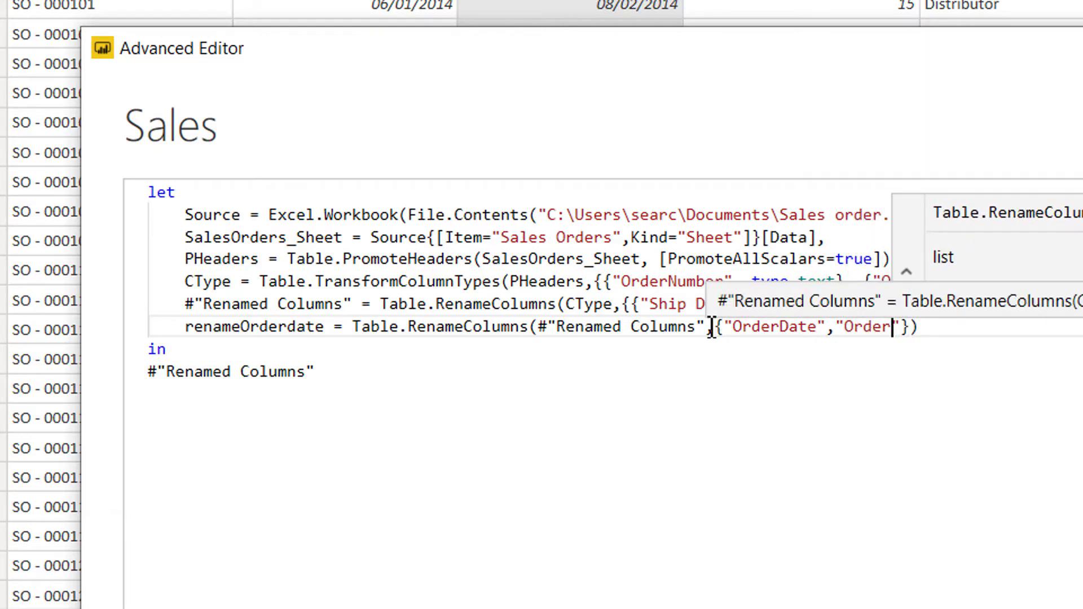
text(_Date)
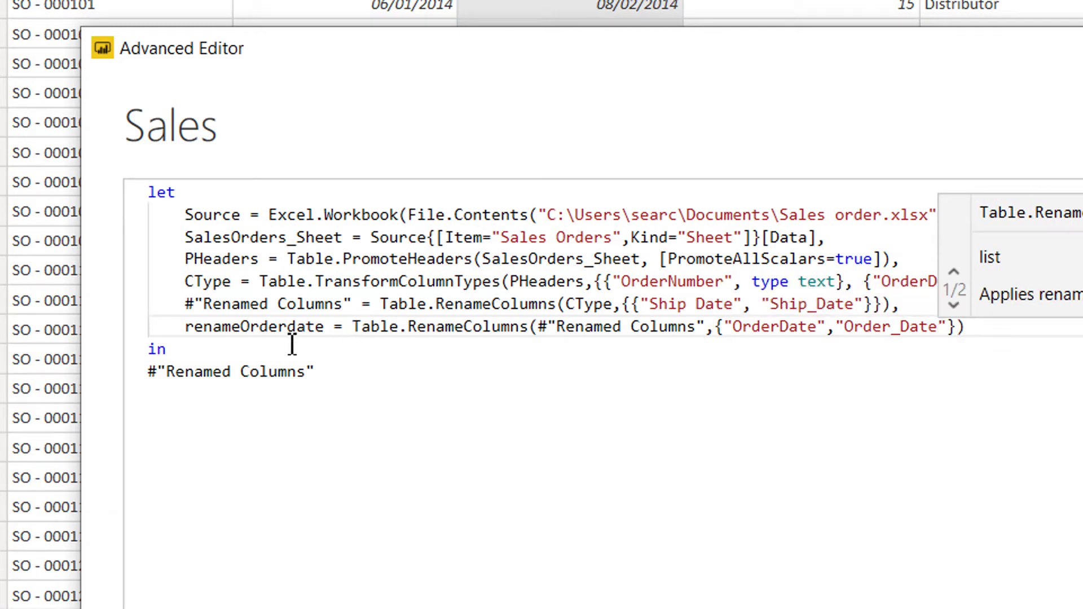
Step: Replace the expression after "in" with renameOrderdate and apply the edited M code
double_click(261, 327)
right_click(261, 330)
click(290, 385)
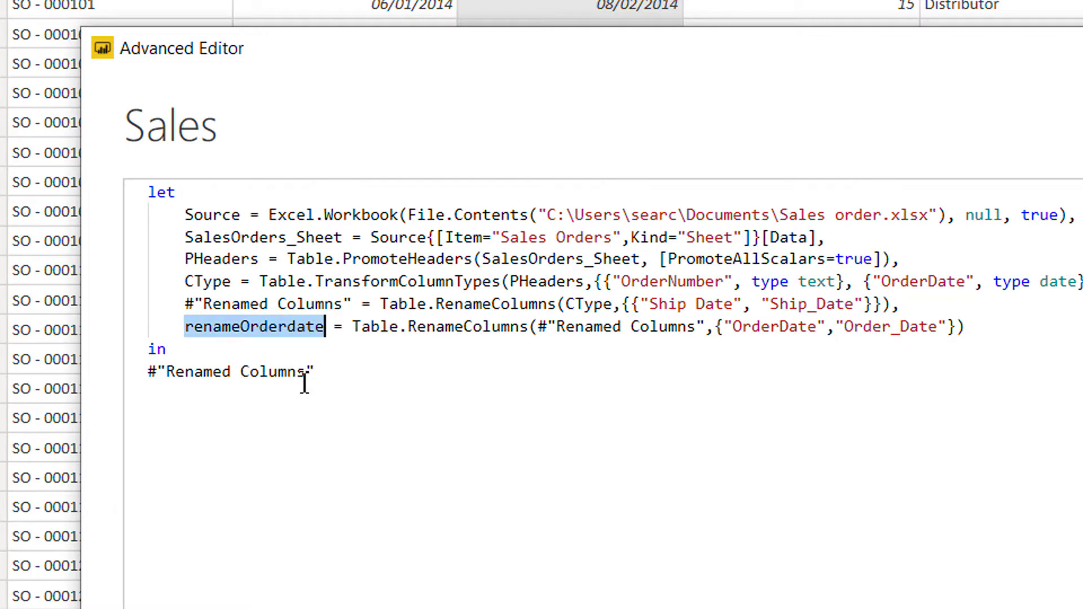
drag(321, 373, 150, 375)
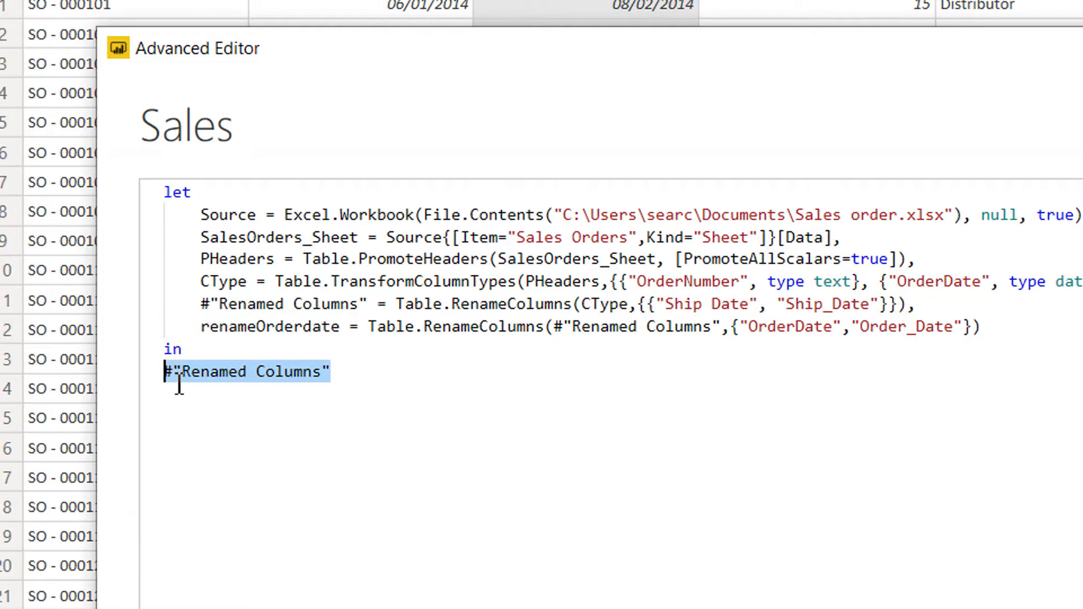
key(ctrl+v)
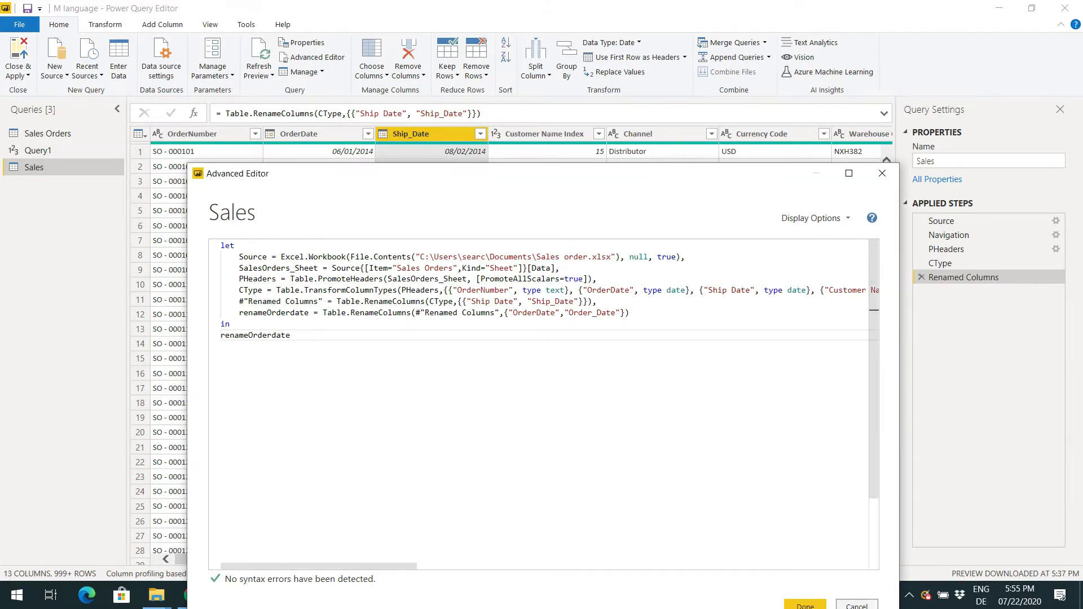
click(803, 606)
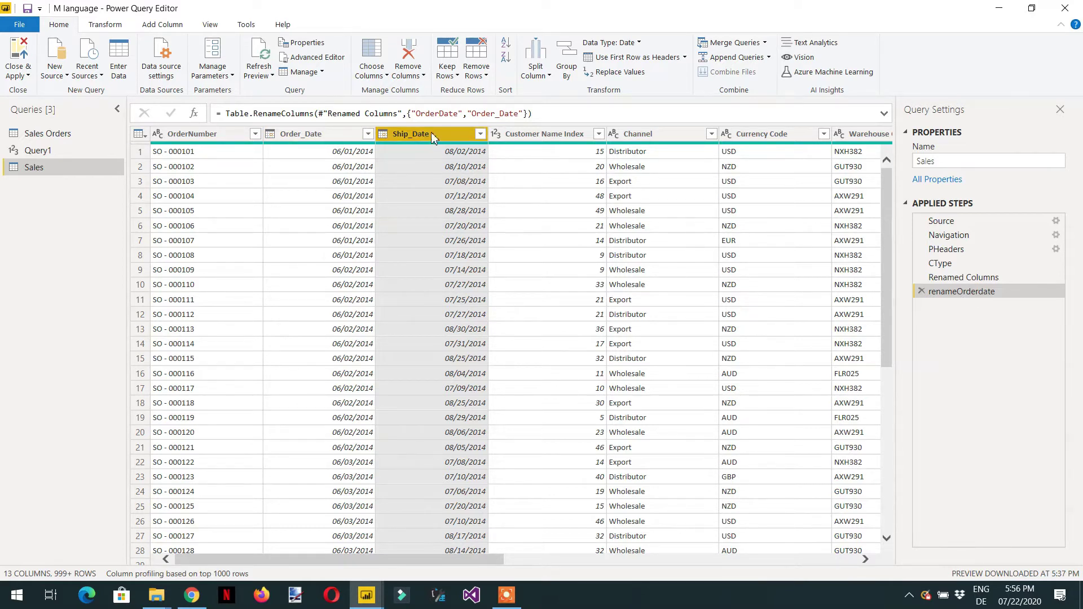
Step: Compare the Renamed Columns and renameOrderdate applied steps, and delete renameOrderdate
click(968, 279)
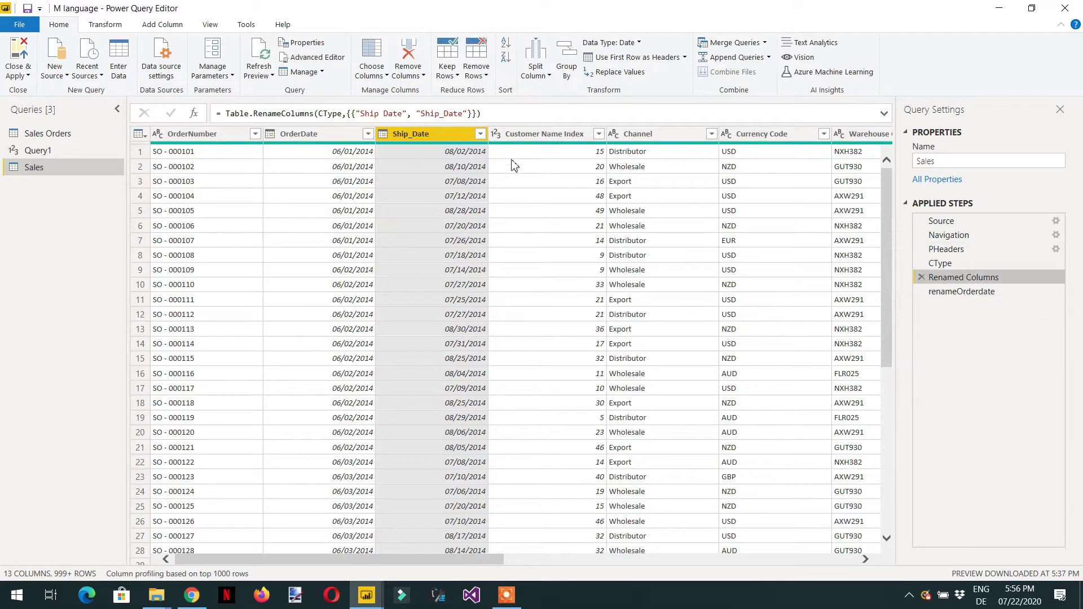
click(954, 293)
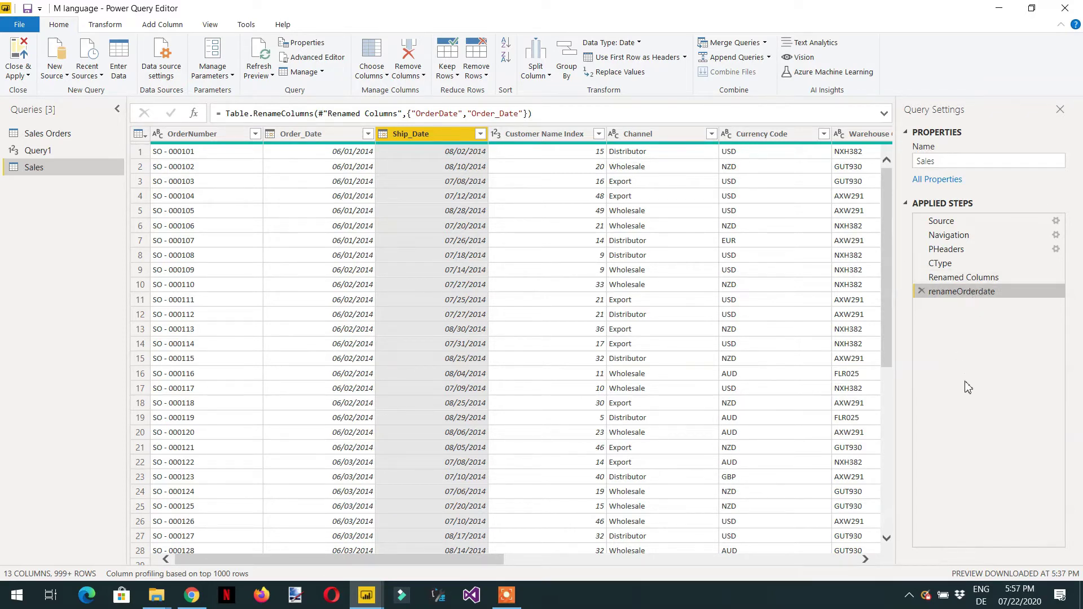
click(922, 293)
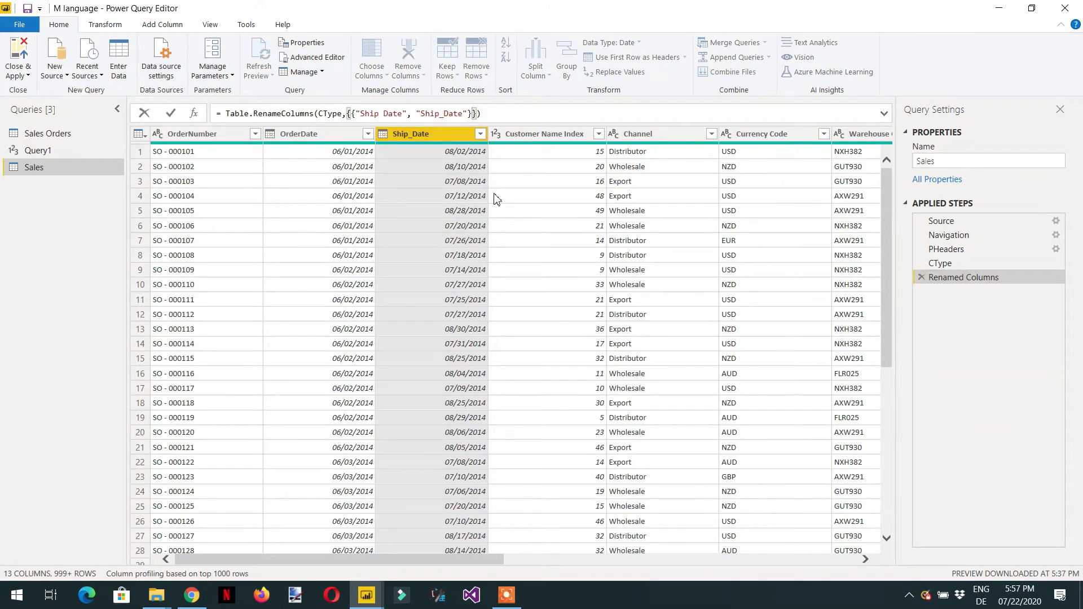
Step: Extend the rename list in the Renamed Columns formula with a second pair, {"OrderDate","Order_Date"}
text(,)
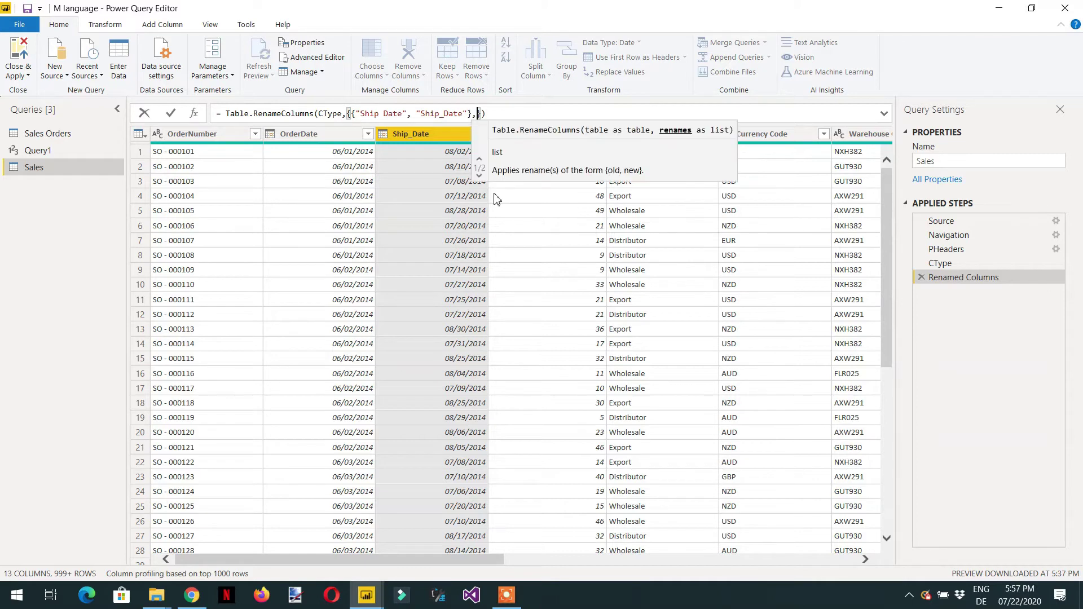
text({)
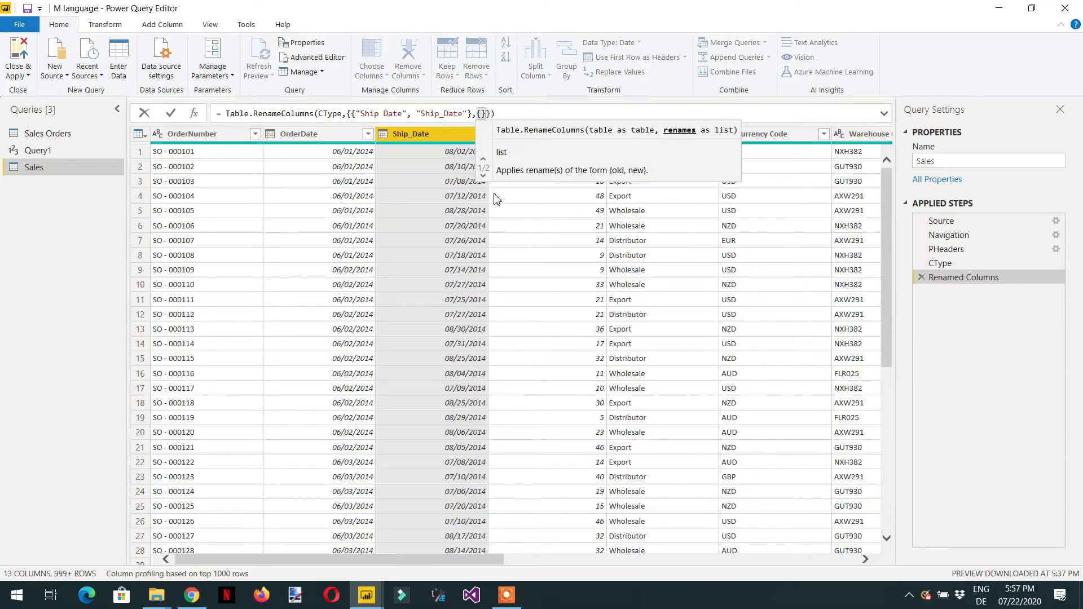
text(")
text(Order)
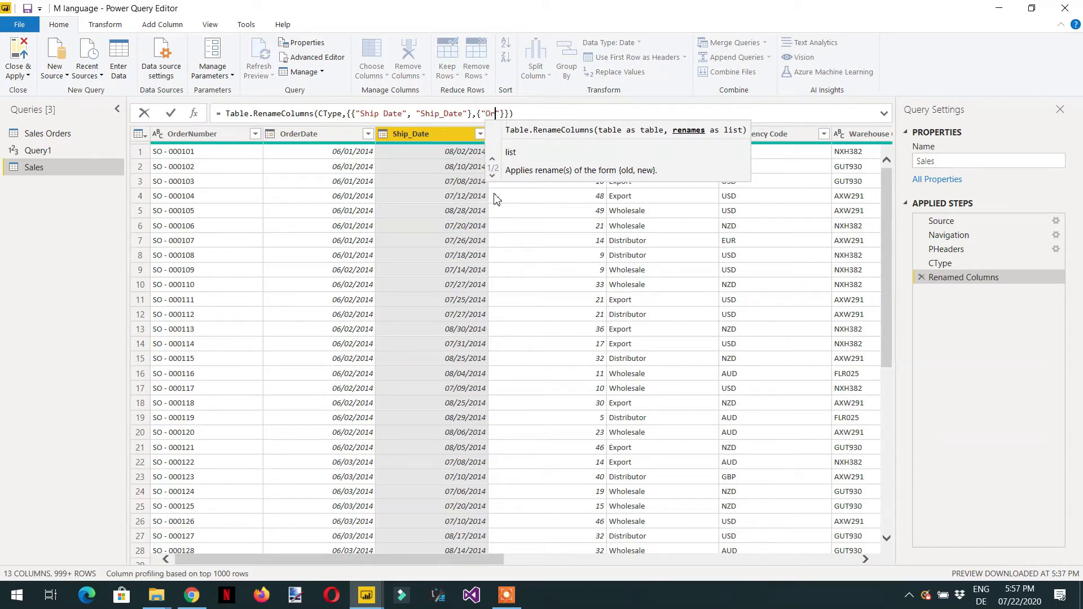
text(Date)
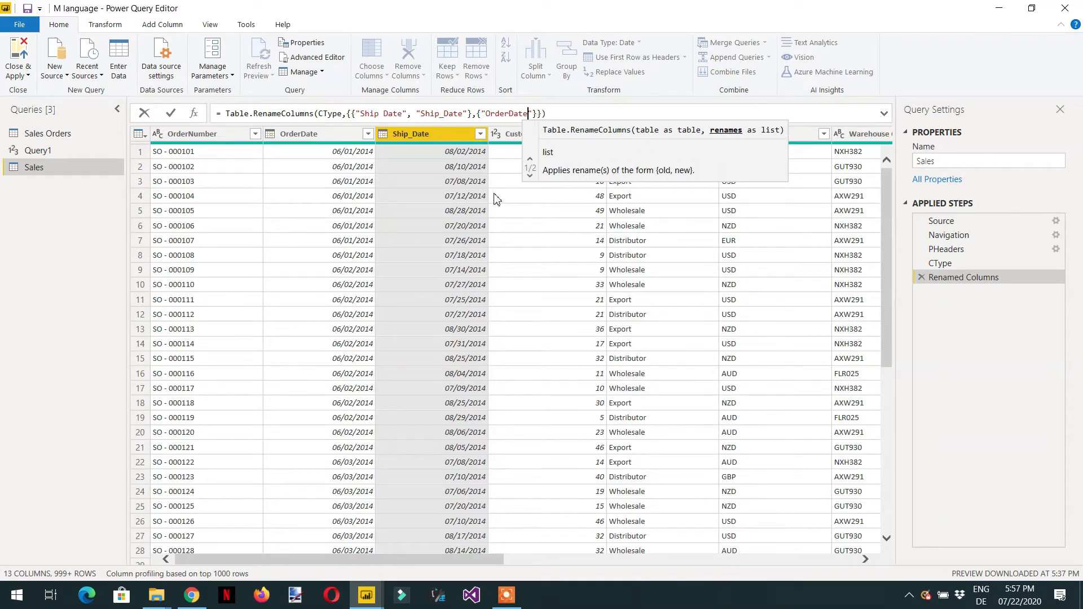
text(",)
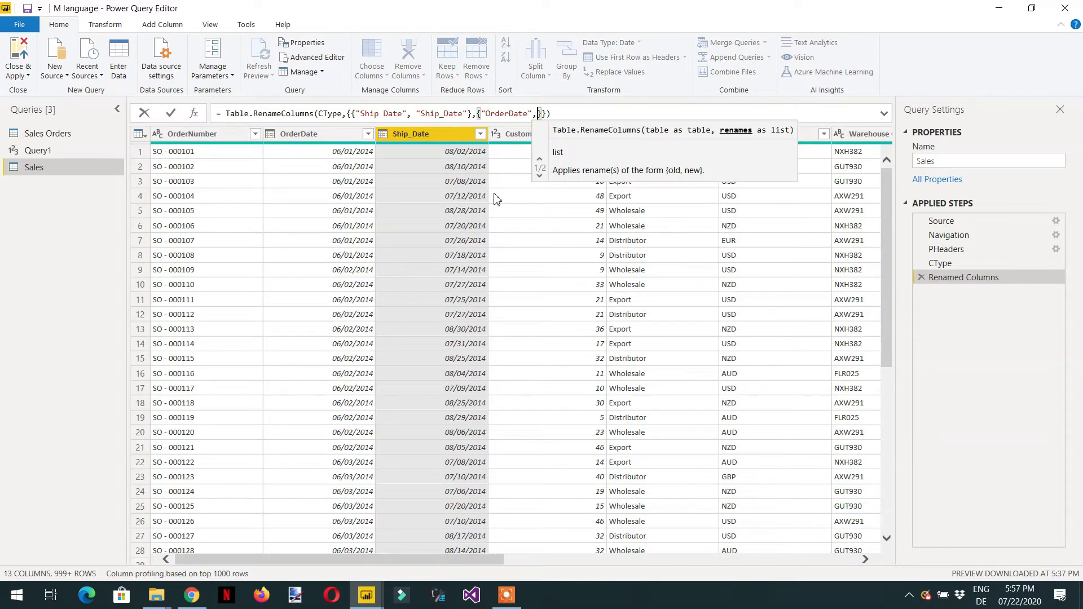
text(")
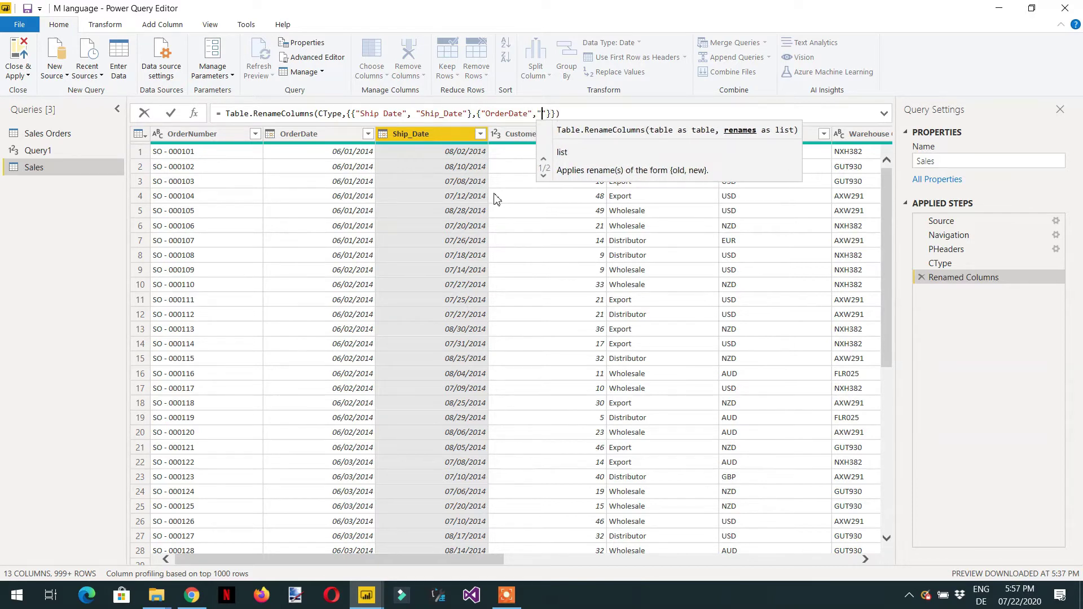
text(Order_)
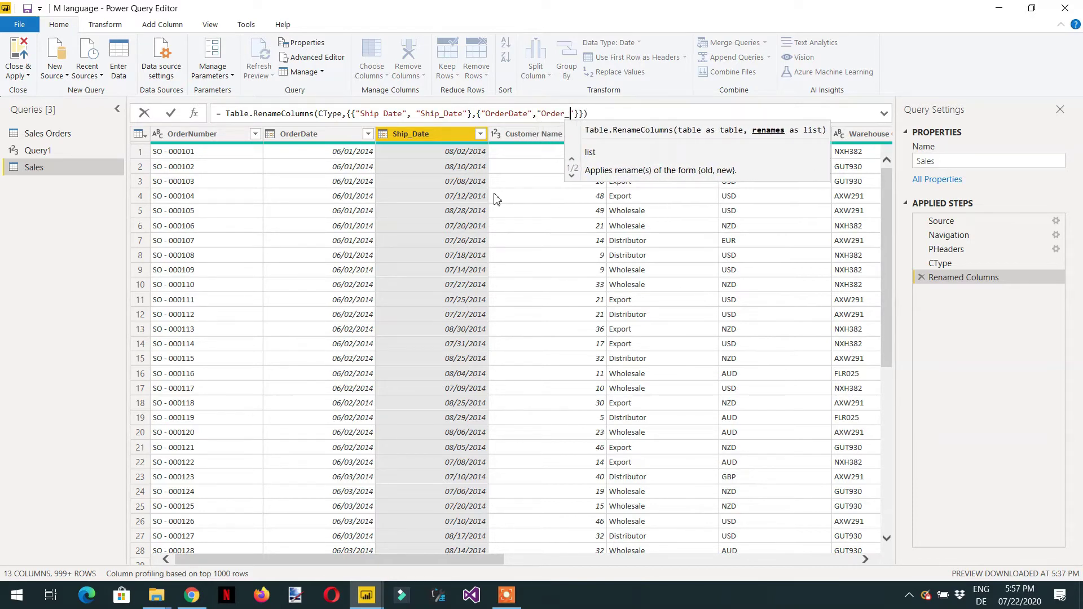
text(Date)
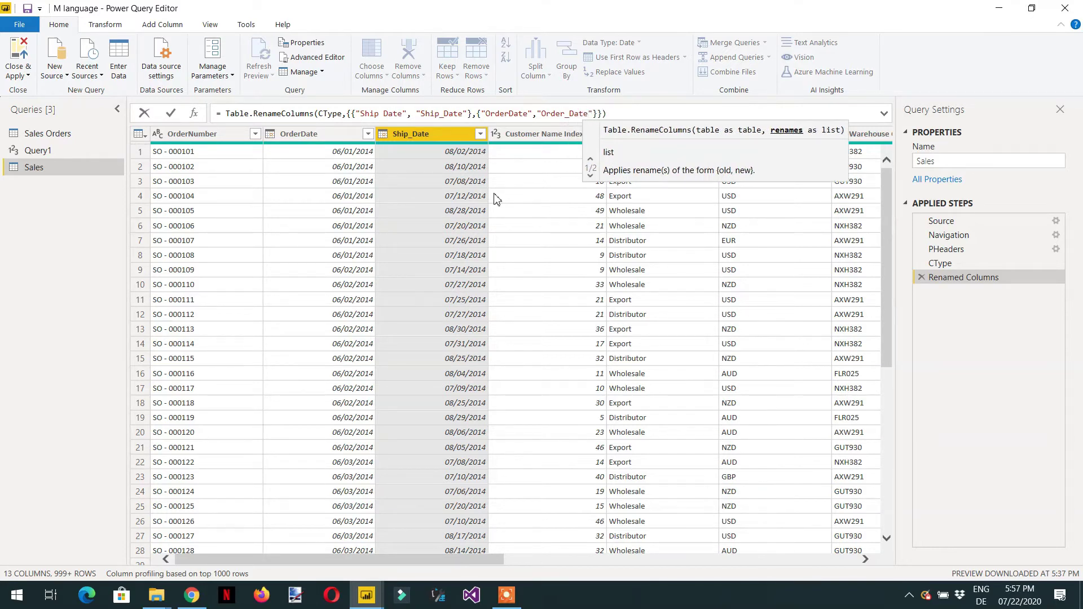
text(")
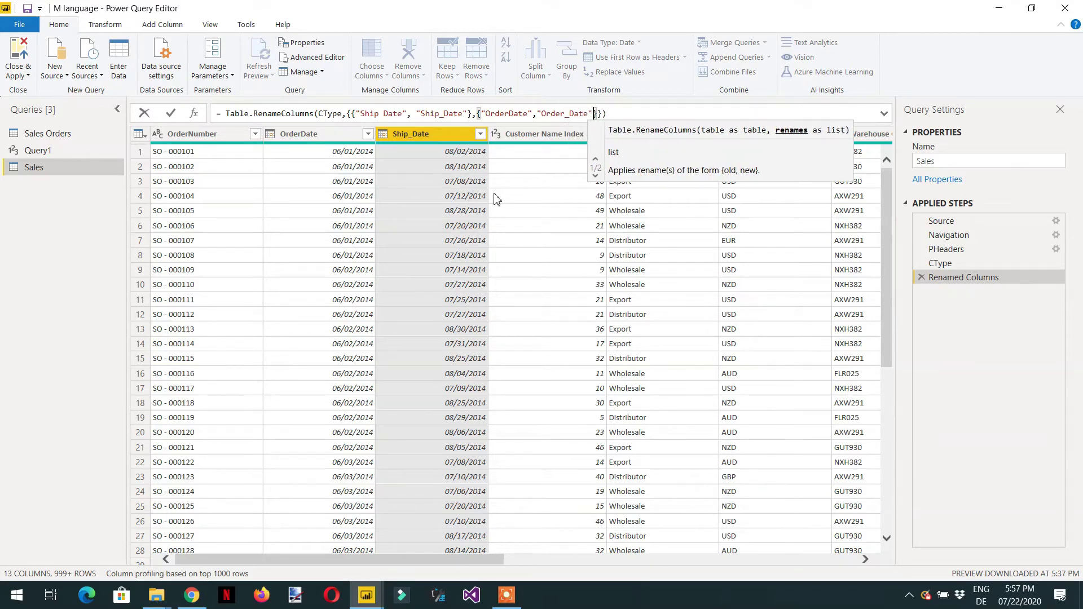
Step: Add a third pair, {"OrderNumber","Order_Number"}, to the rename list, apply the formula and review the nested list of pairs
text(},)
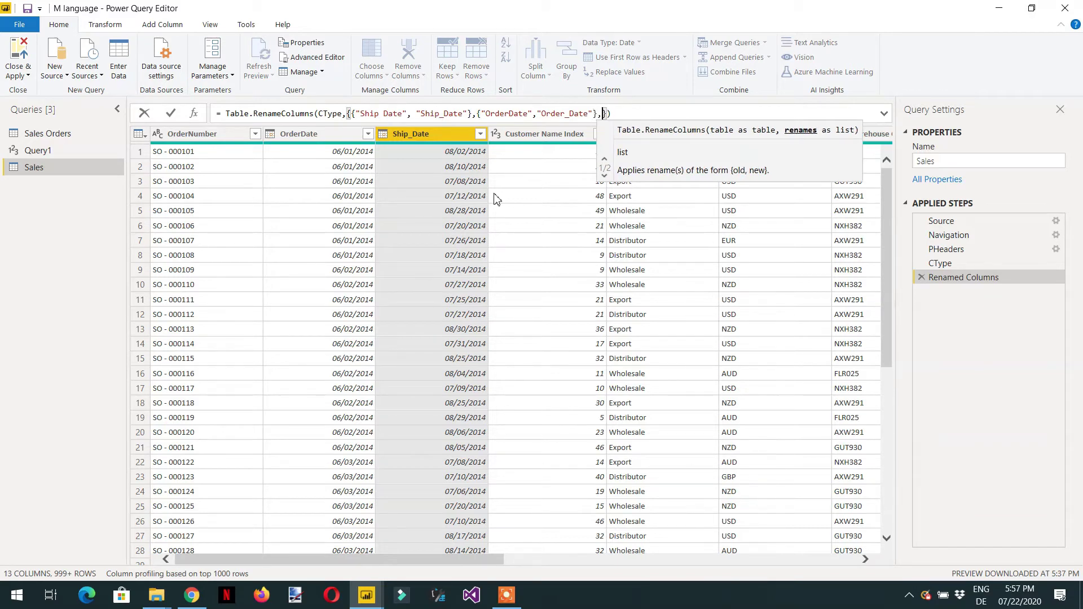
text({)
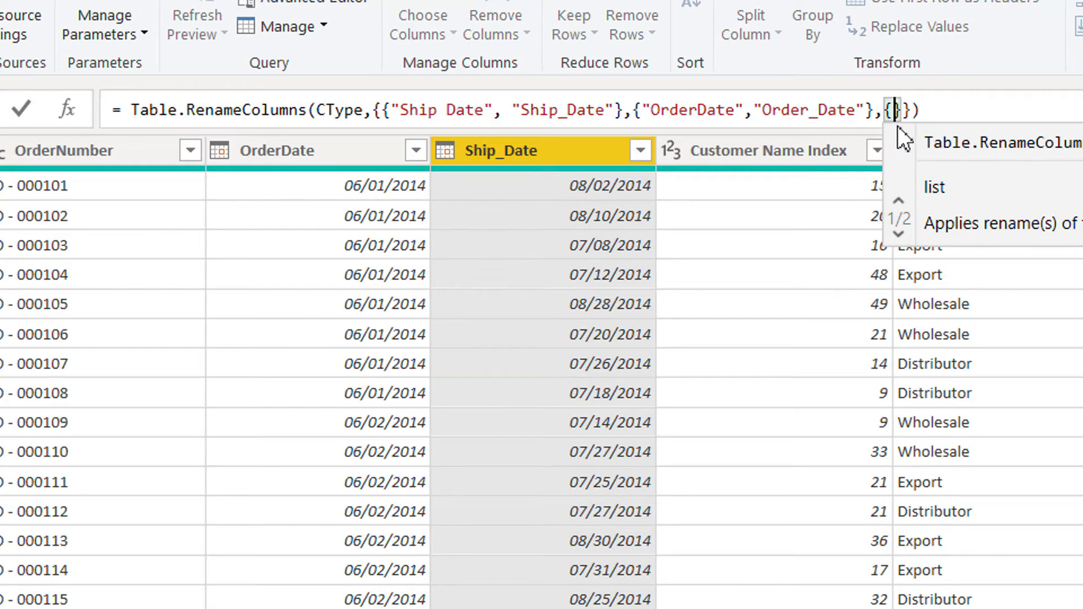
text(")
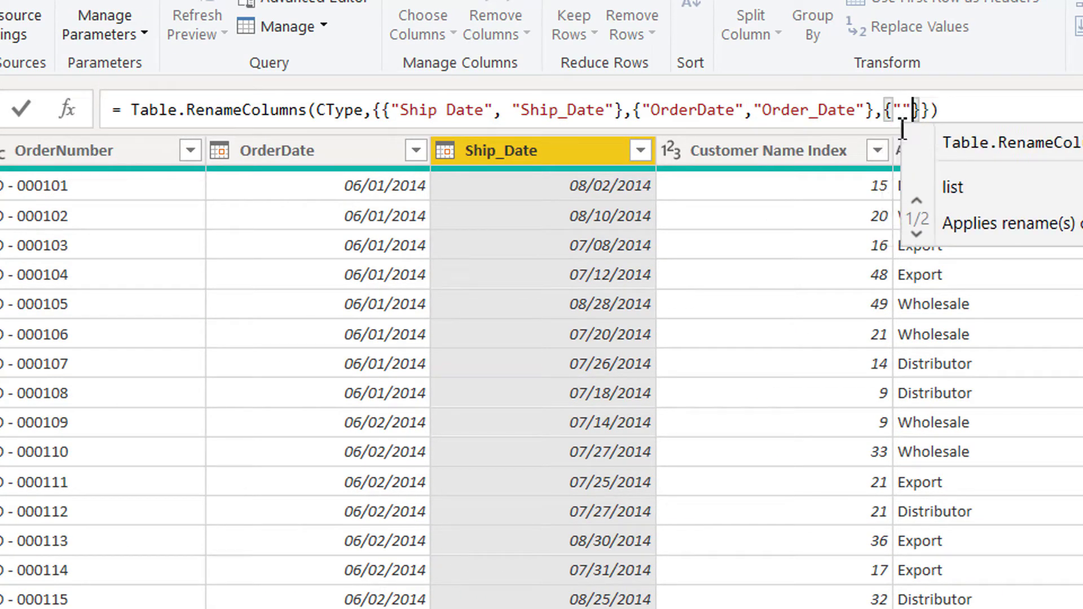
text(O)
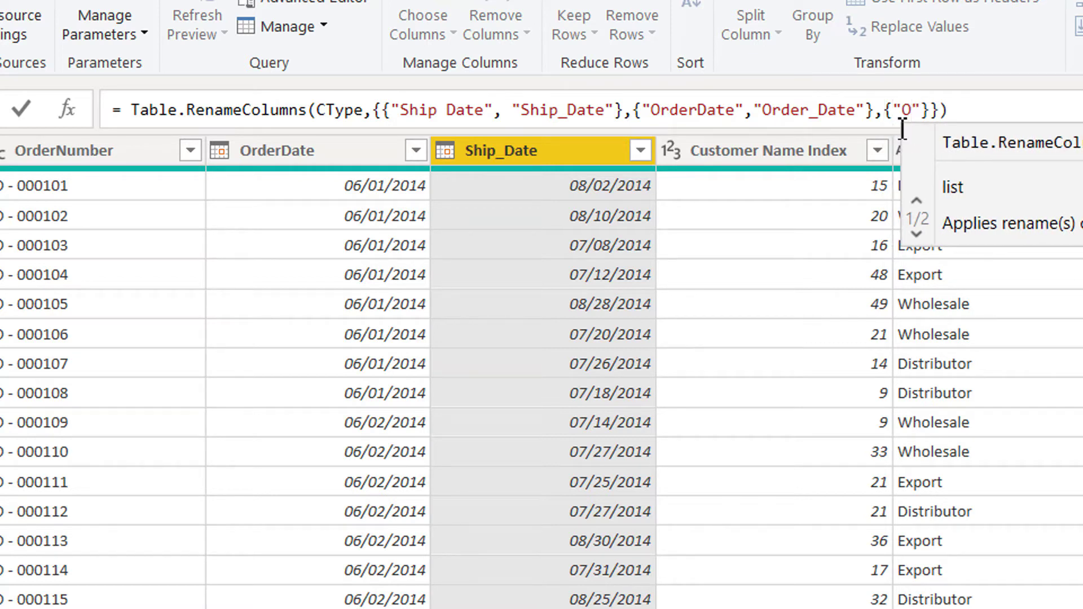
text(rder)
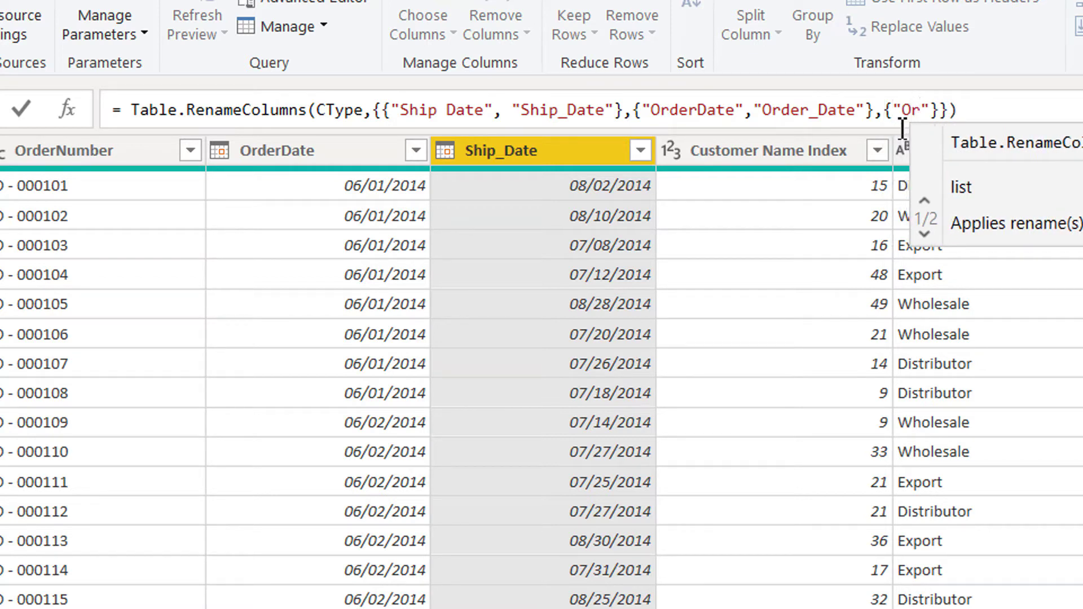
text(Number)
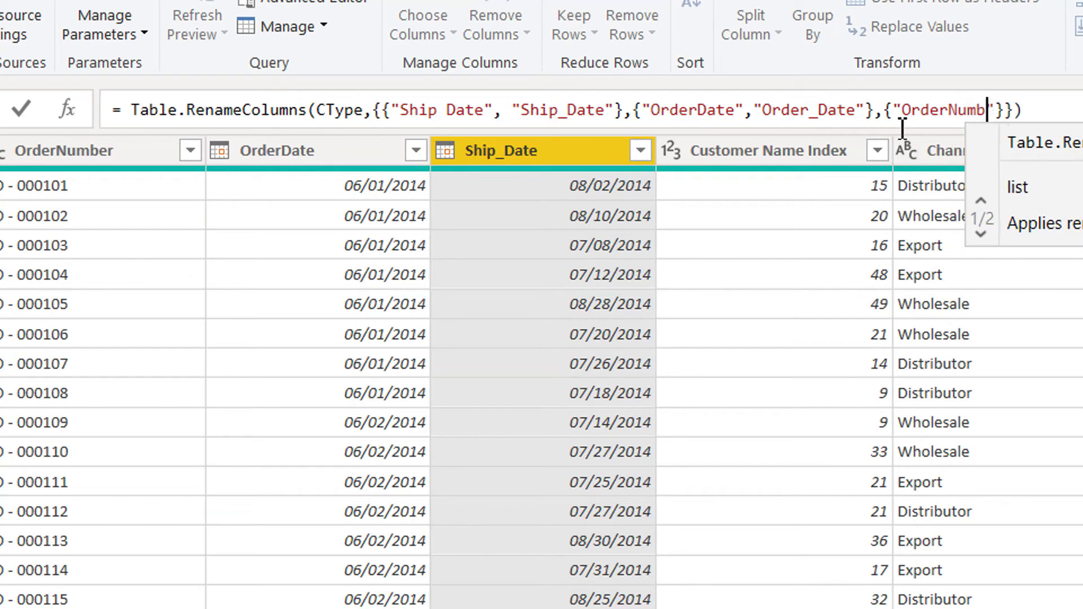
key(Right)
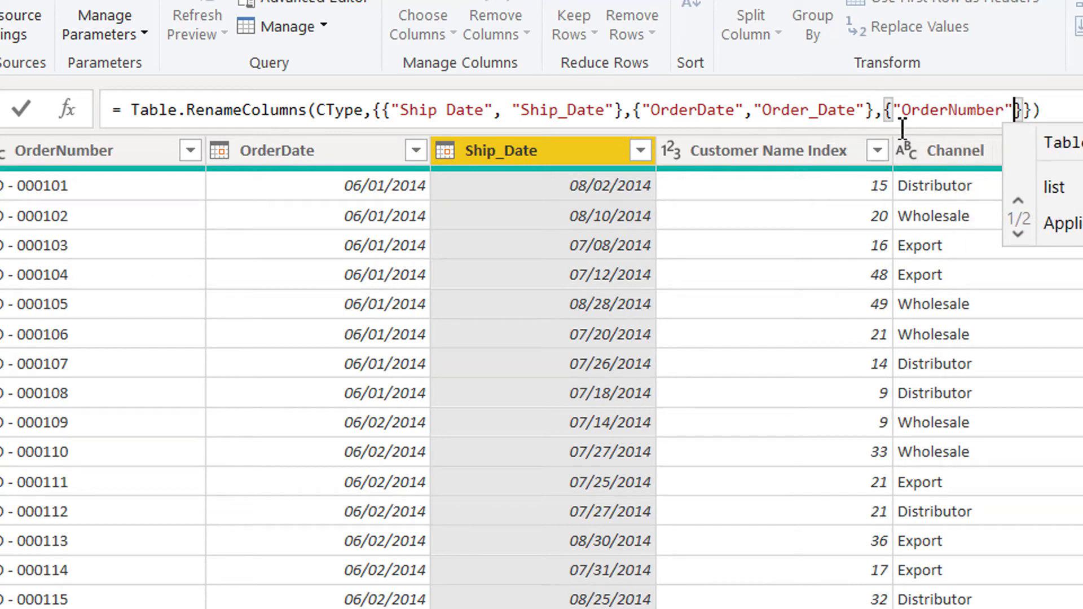
text(,)
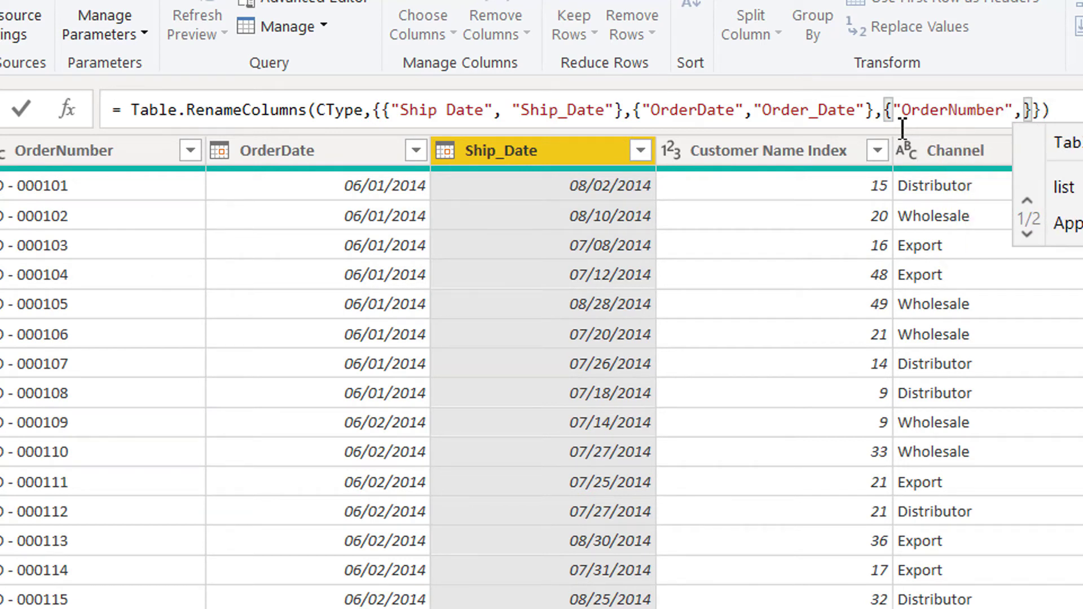
text("Order)
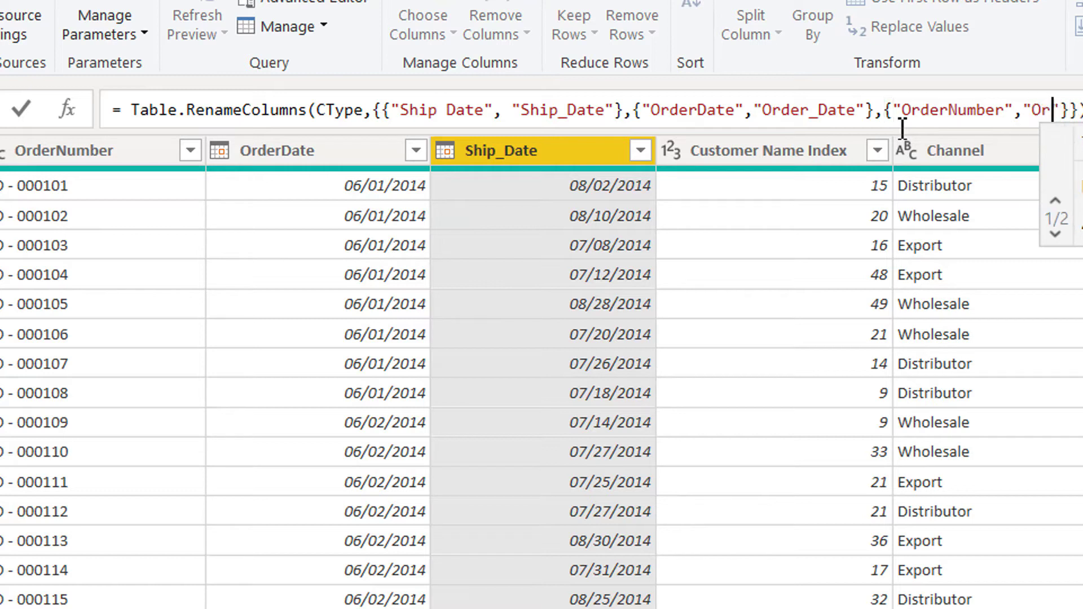
text(_)
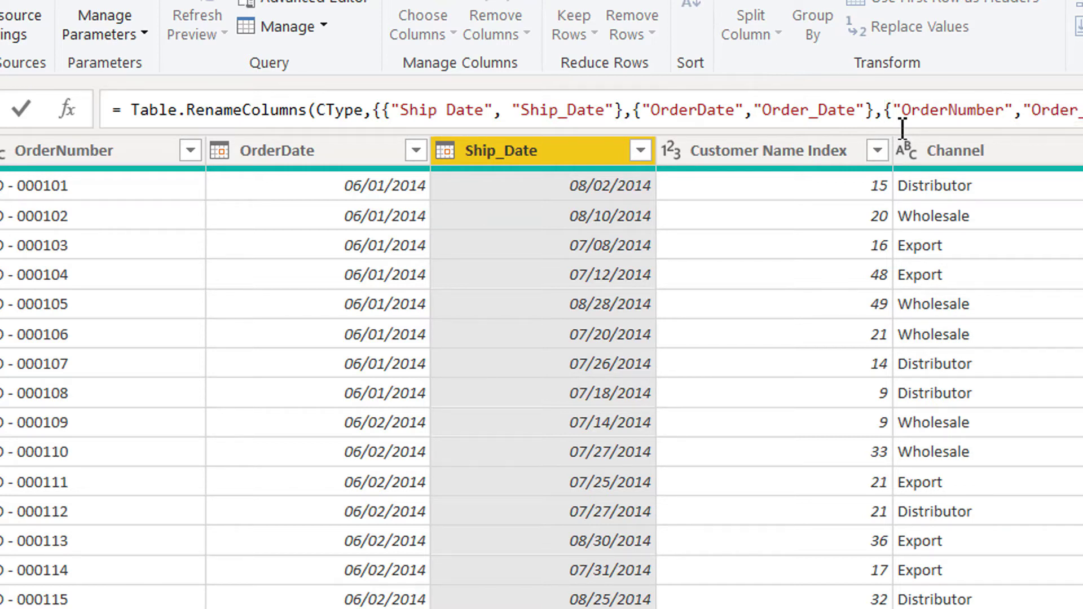
text(Number)
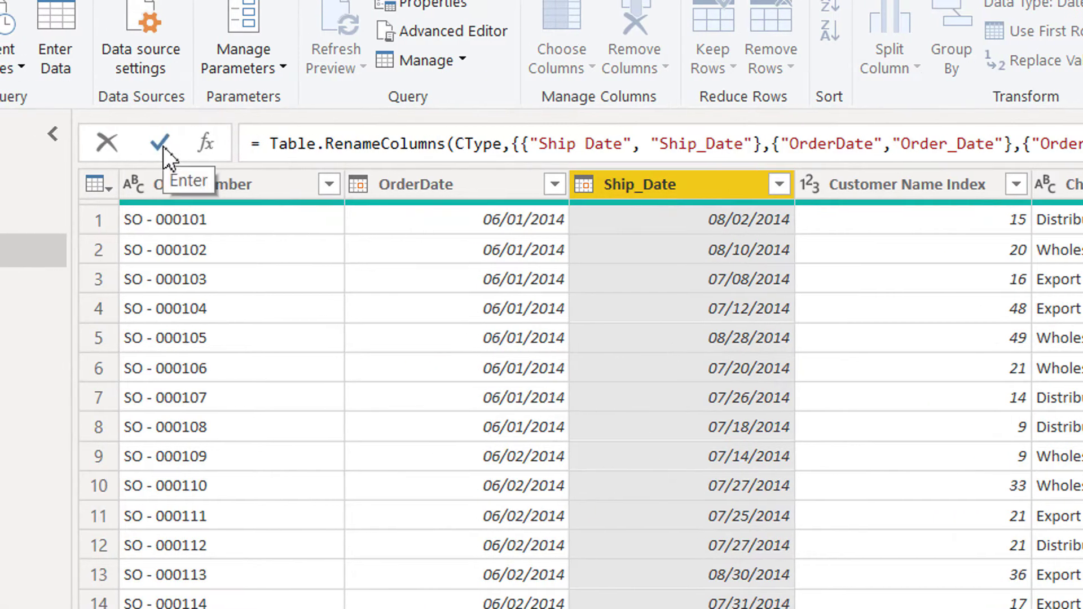
click(163, 147)
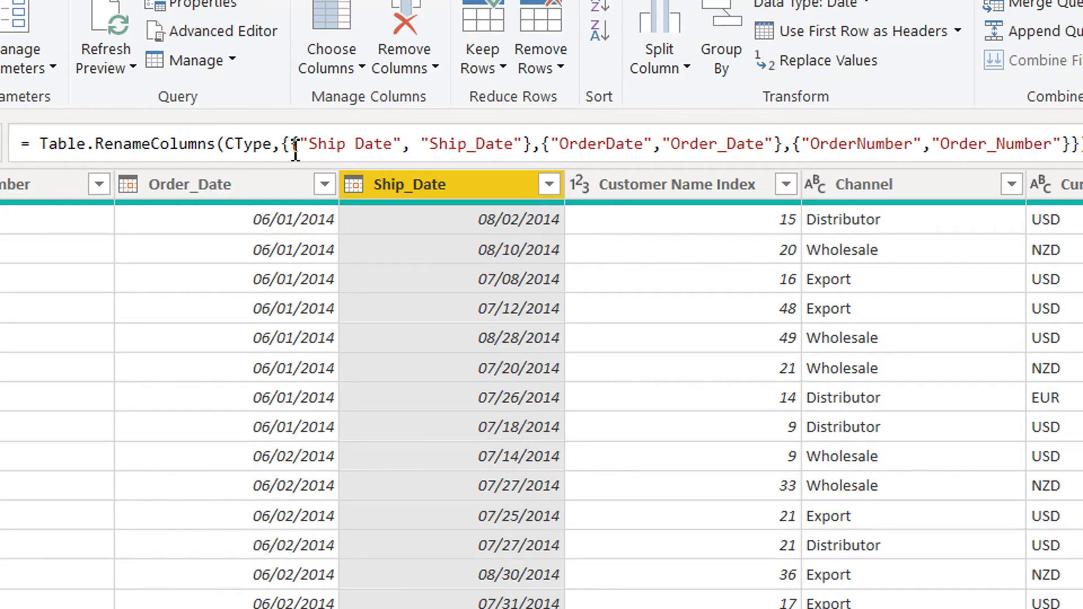
drag(291, 147, 839, 148)
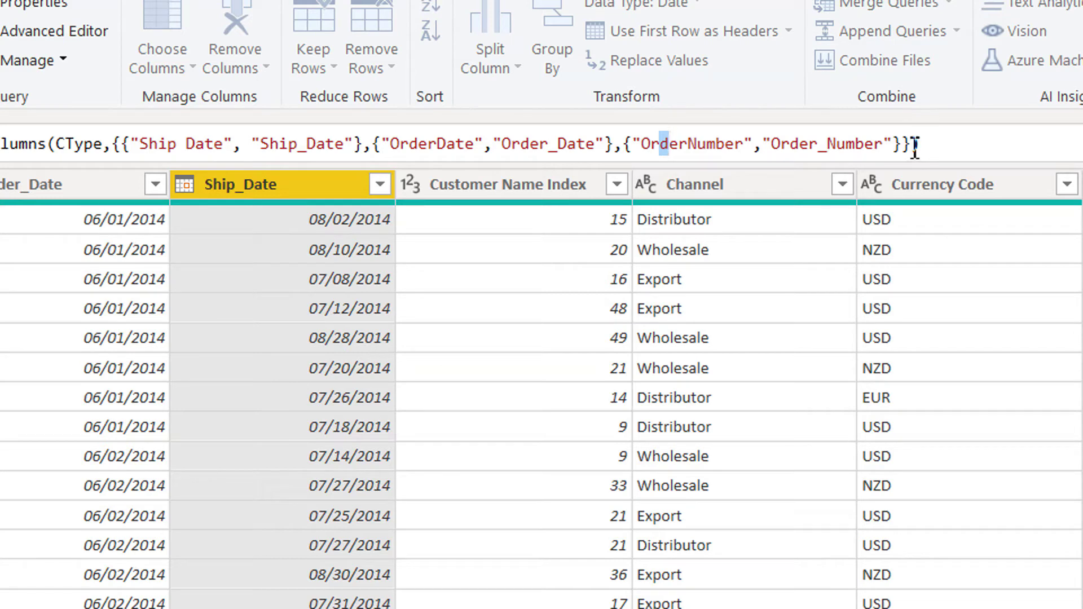
drag(913, 148, 123, 148)
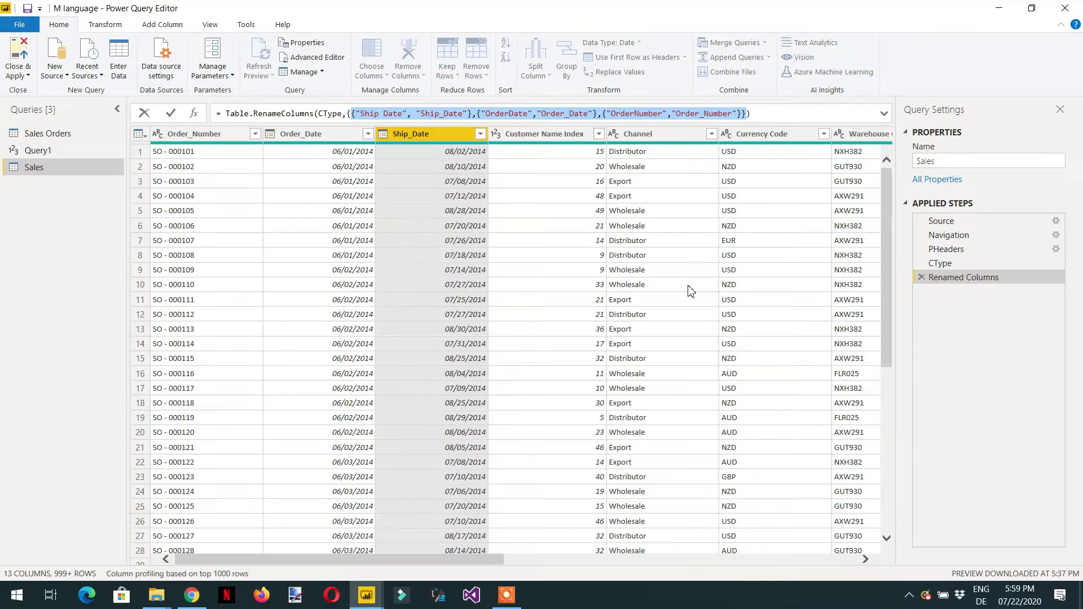
Step: Sort the table by the Delivery Region Index column in ascending order
click(466, 558)
drag(483, 558, 713, 579)
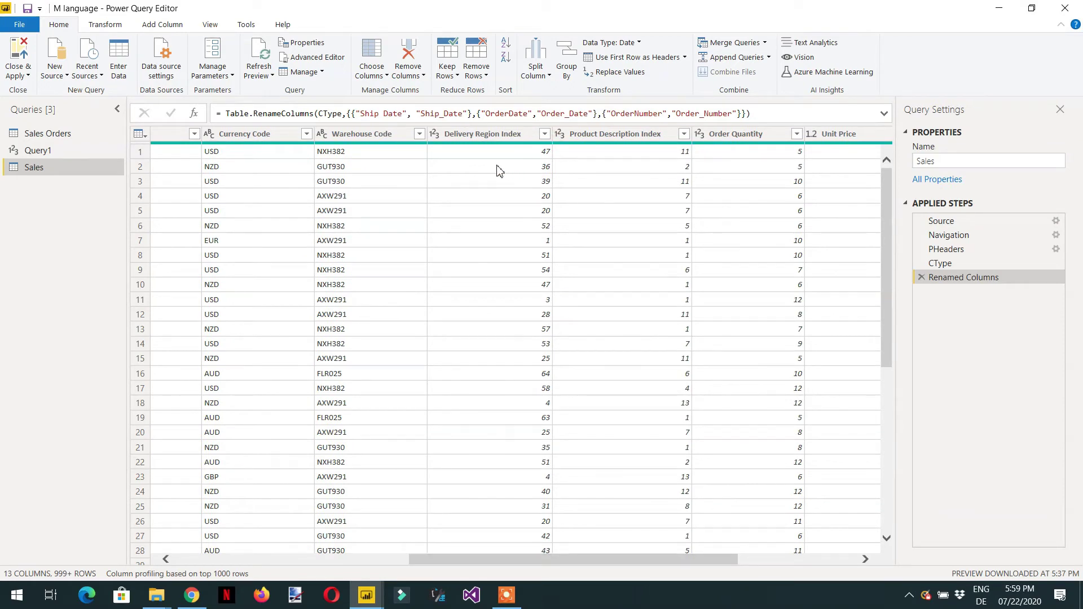
right_click(499, 135)
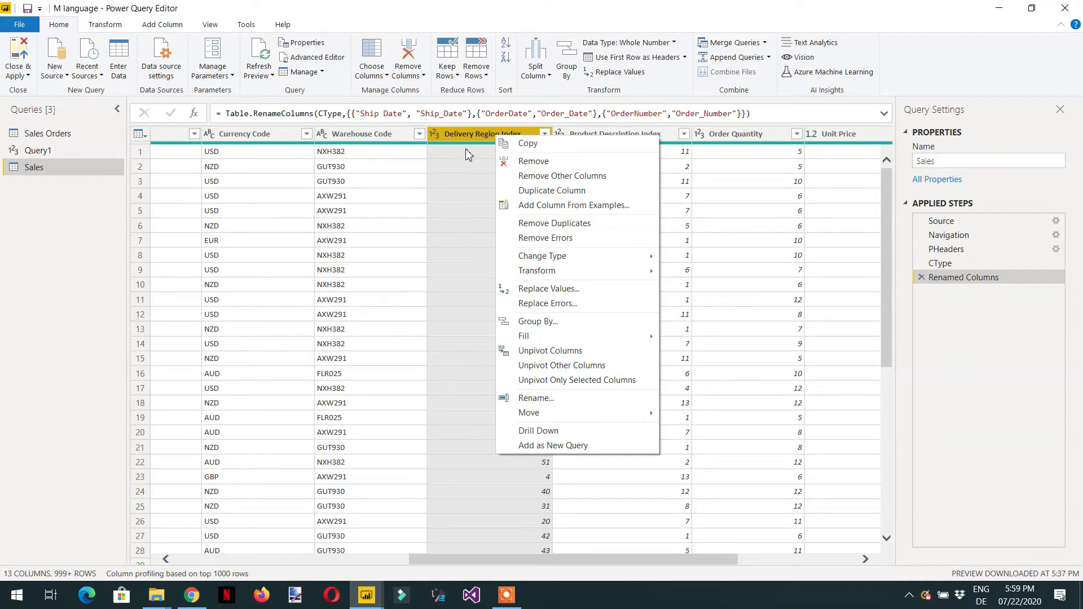
key(Escape)
click(544, 135)
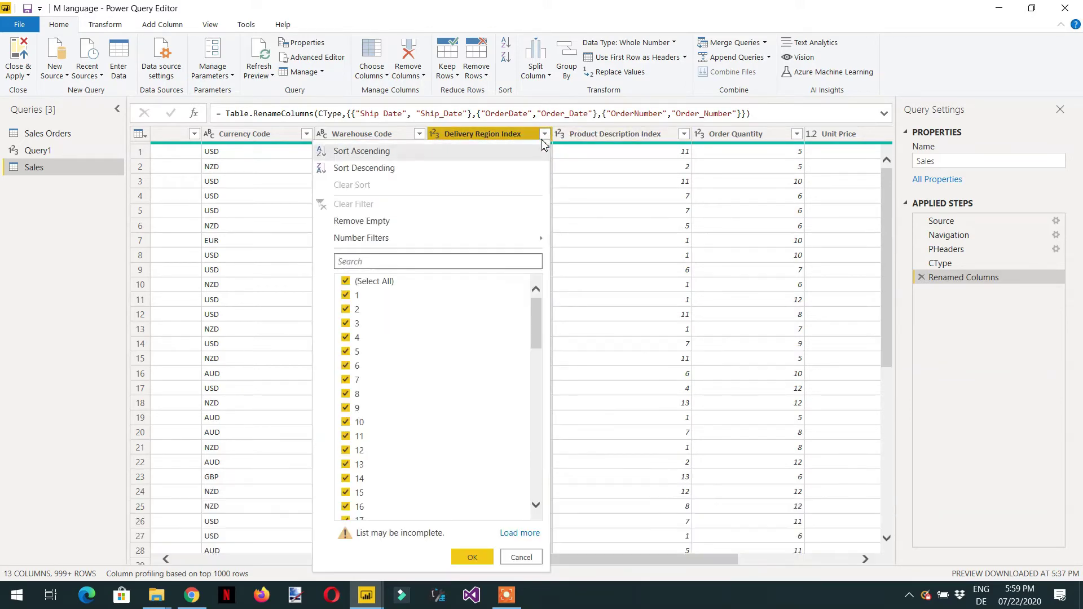
click(399, 158)
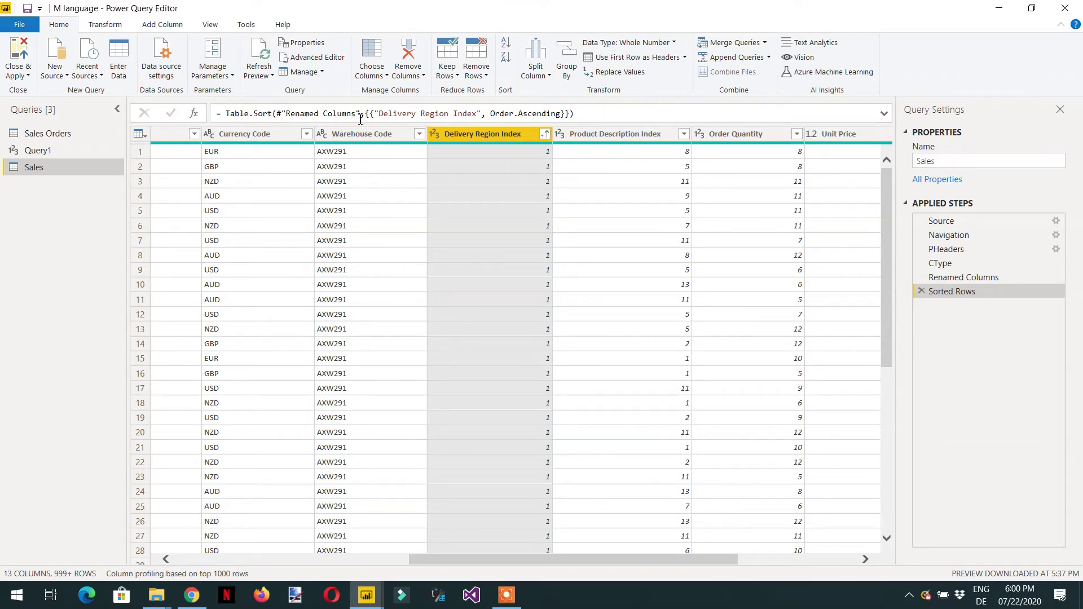
Step: Review the Table.Sort arguments and try to add a second, empty criterion {} after the Delivery Region Index criterion
drag(361, 118, 284, 118)
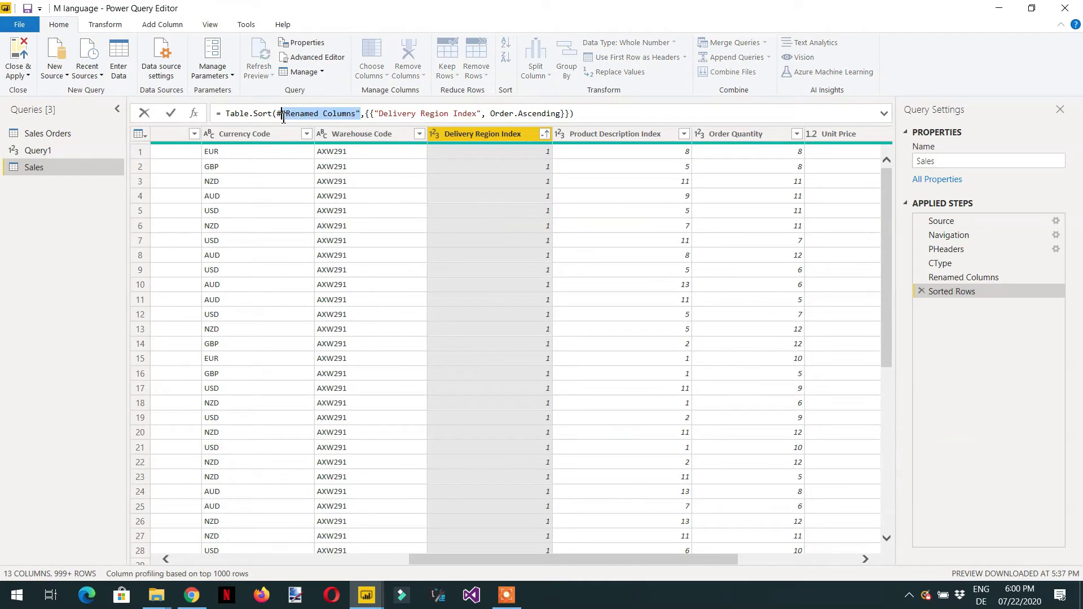
mouse_move(284, 119)
mouse_move(500, 119)
click(565, 115)
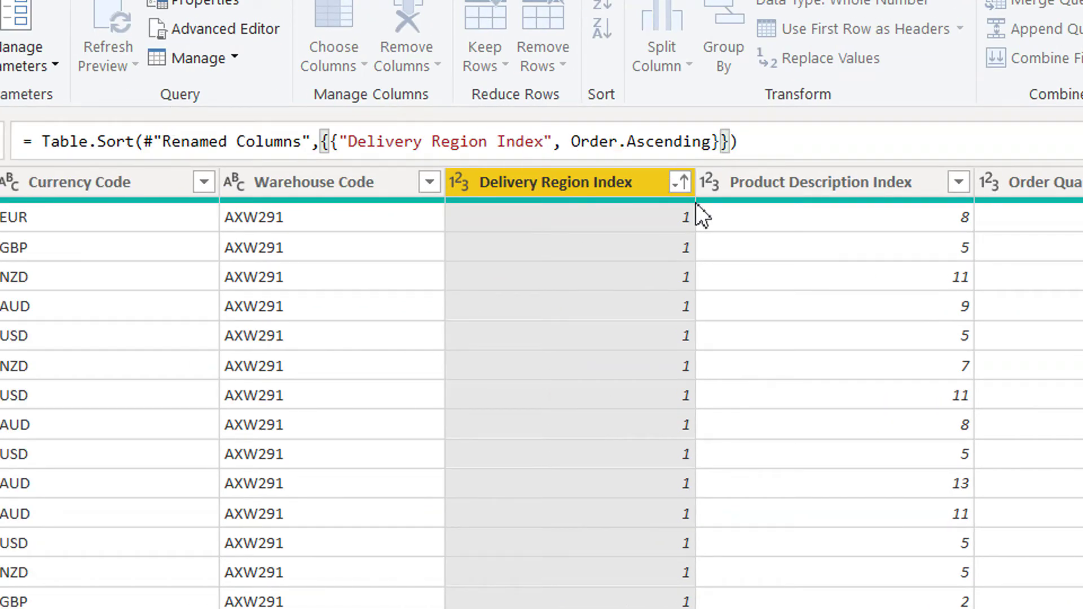
text(,)
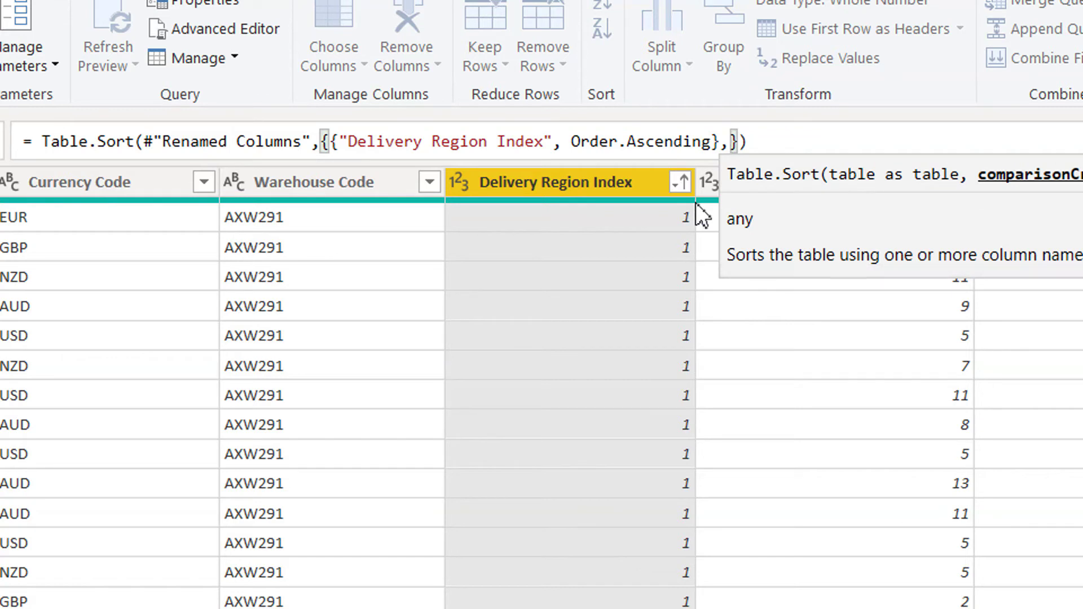
text({)
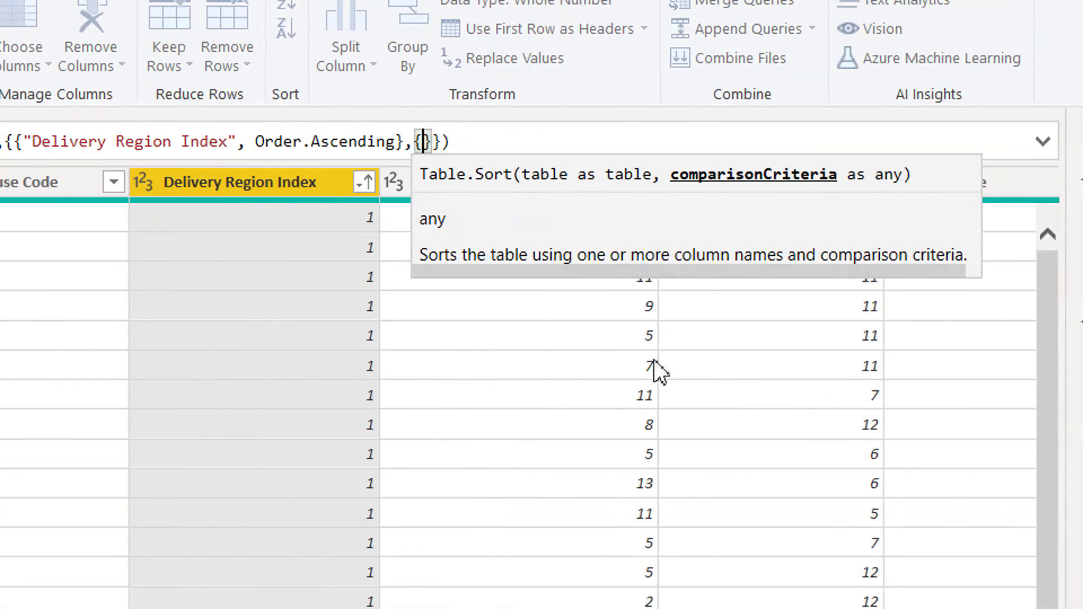
click(397, 284)
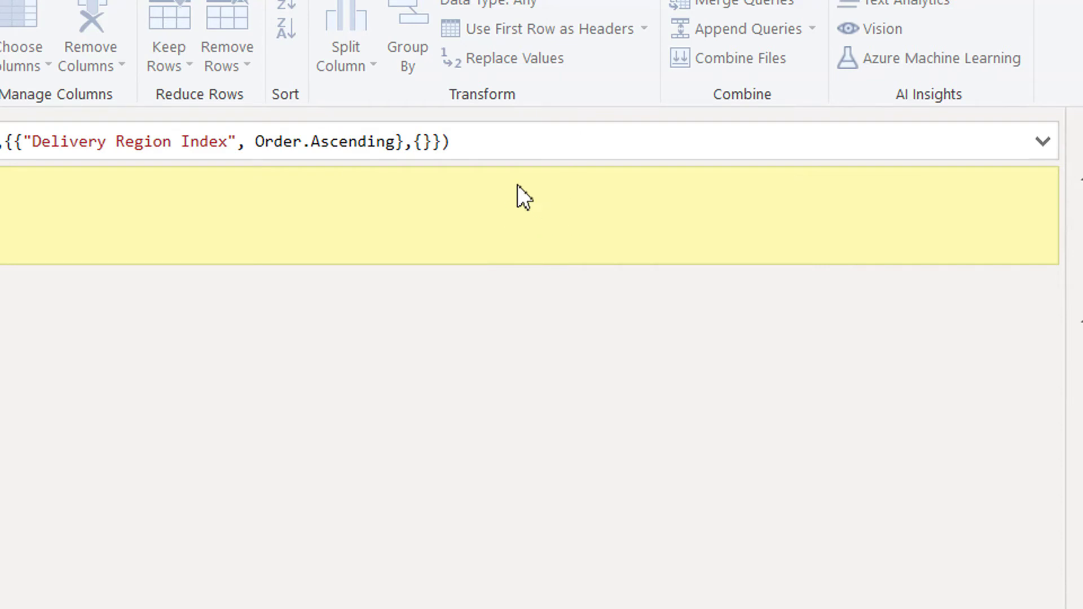
Step: Remove the empty second criterion from the Table.Sort formula and apply the formula again
click(434, 142)
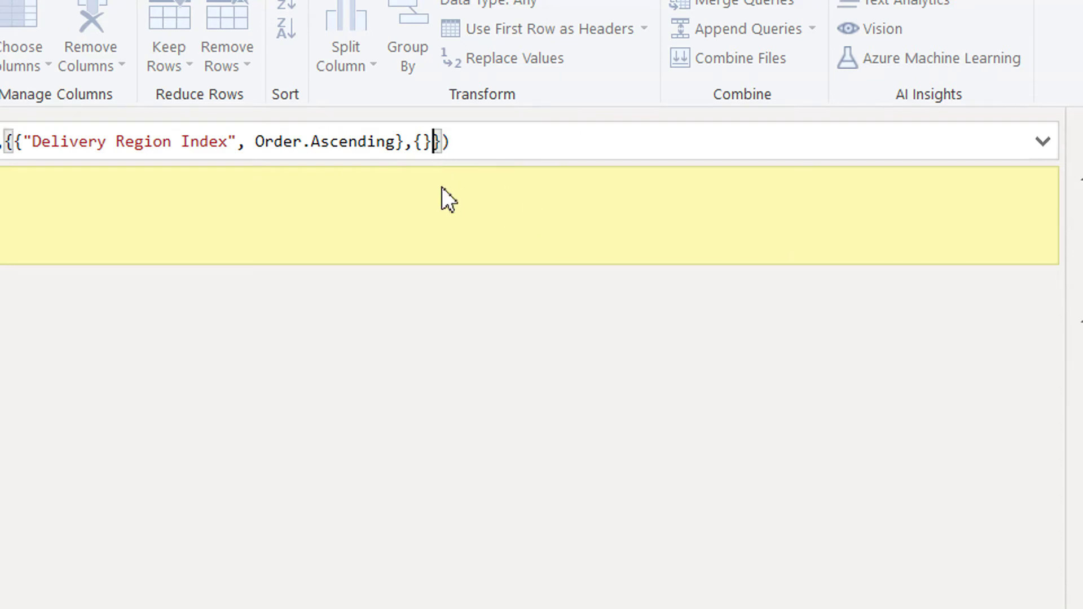
key(BackSpace)
key(BackSpace)
key(Delete)
key(BackSpace)
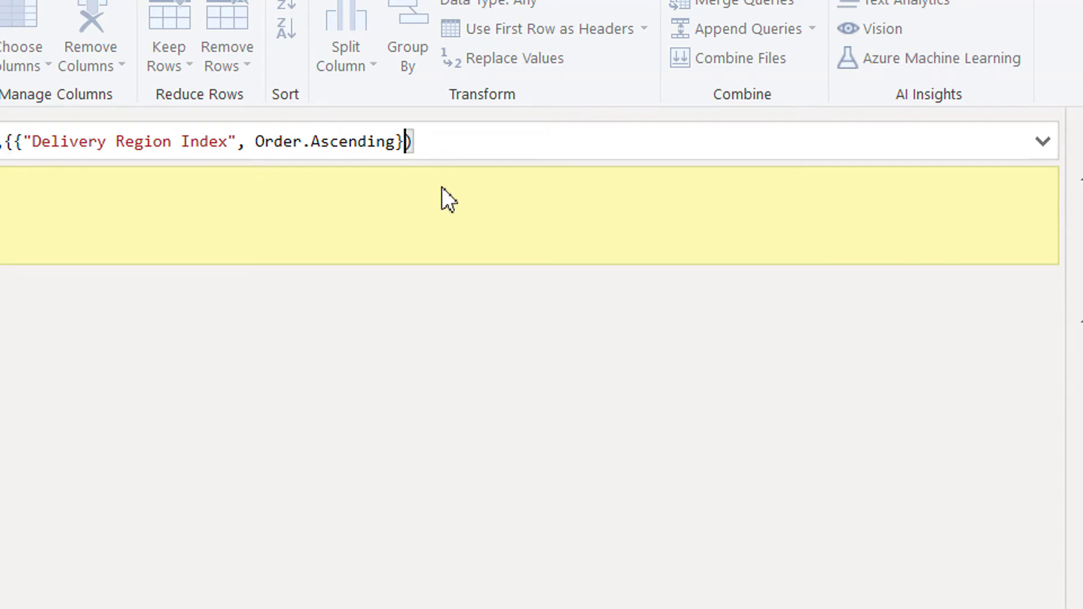
key(Return)
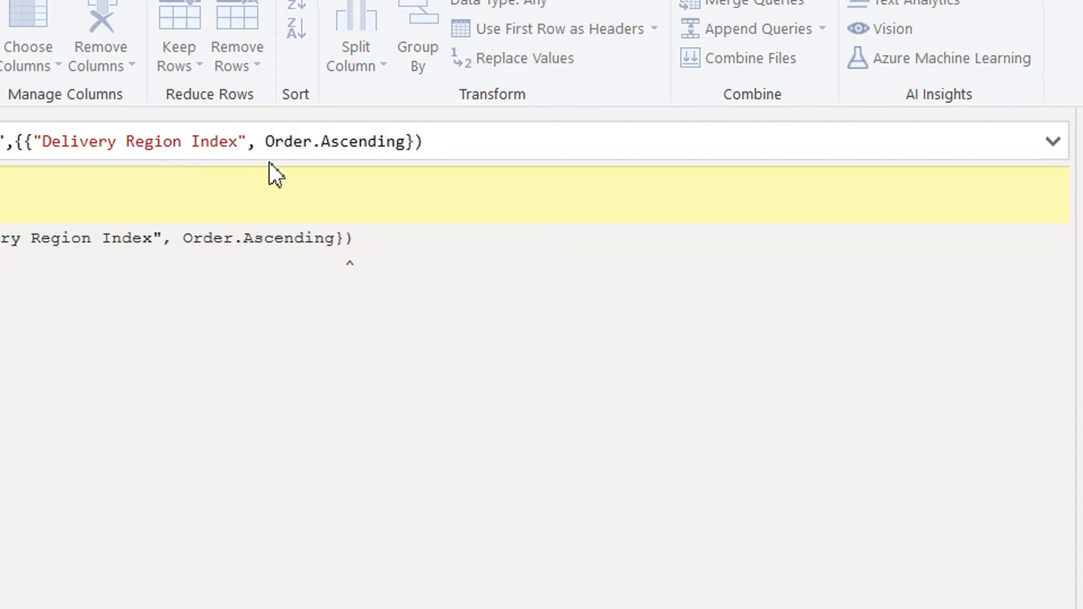
Step: Add the missing closing brace after Order.Ascending in the Table.Sort formula and apply it
click(407, 142)
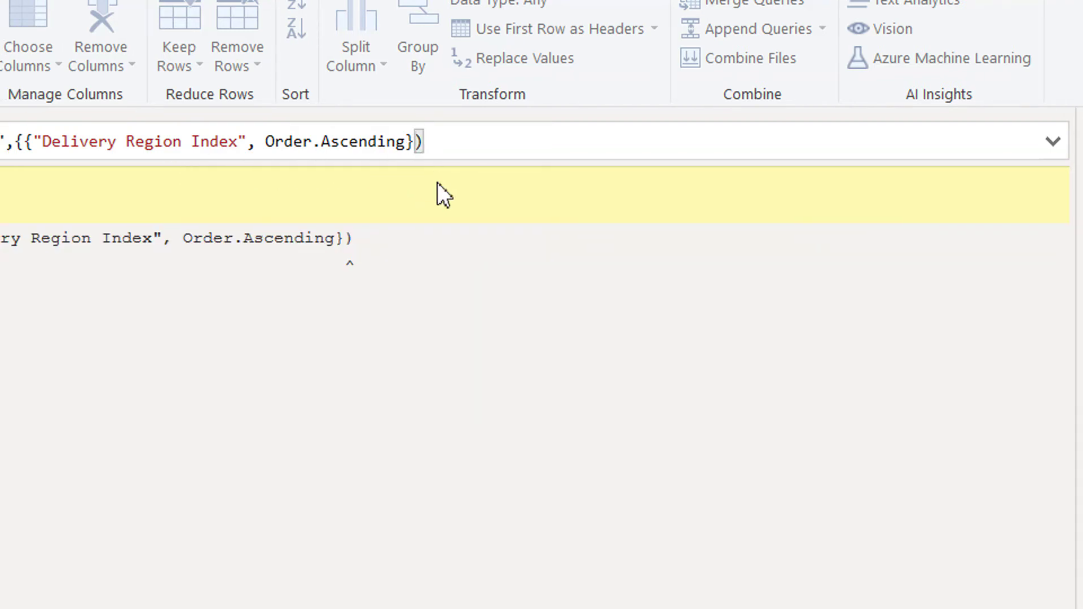
text(})
key(Return)
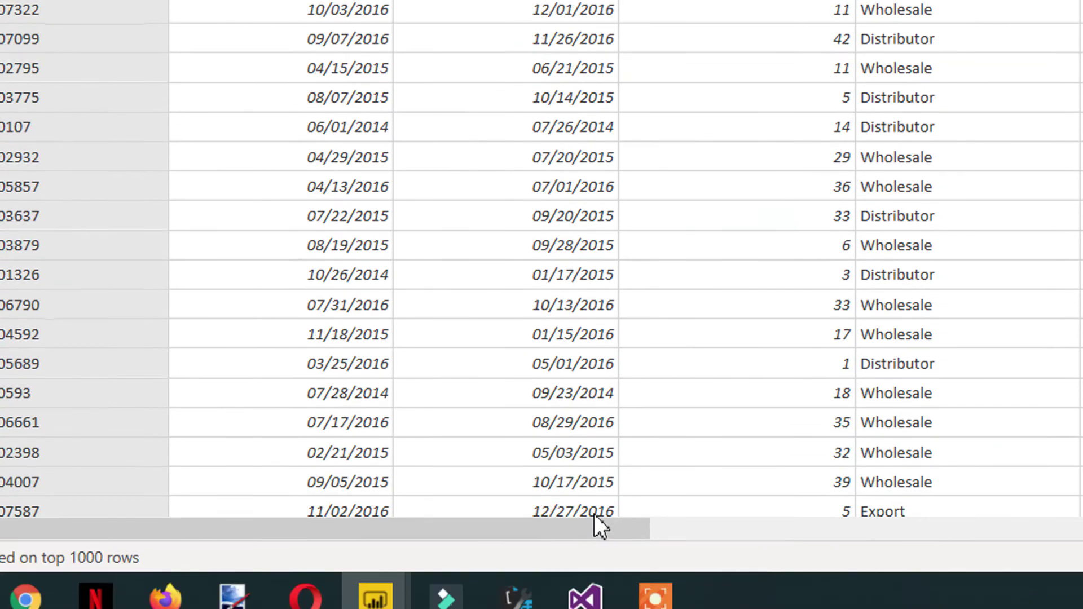
Step: Add a second criterion list to the Table.Sort formula after Delivery Region Index, naming the column "Order Quantity"
drag(597, 523, 945, 567)
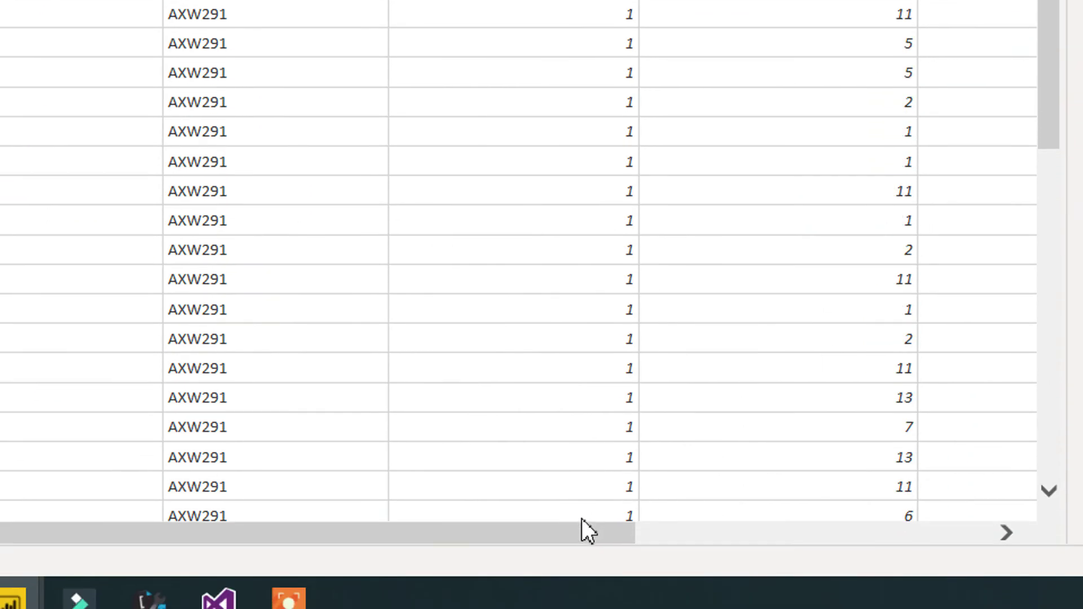
click(644, 517)
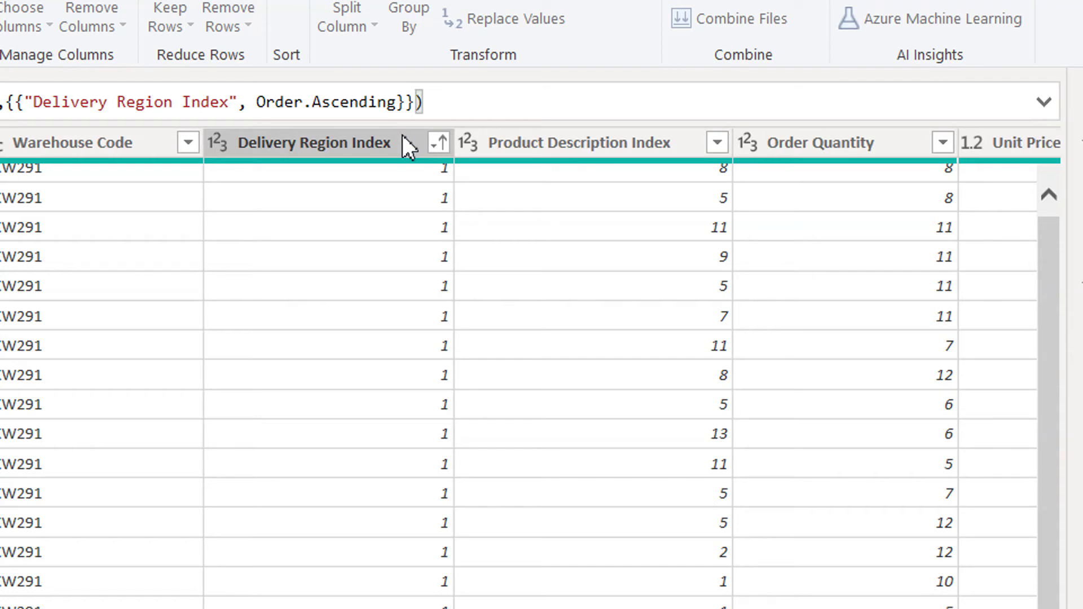
key(Left)
text(,)
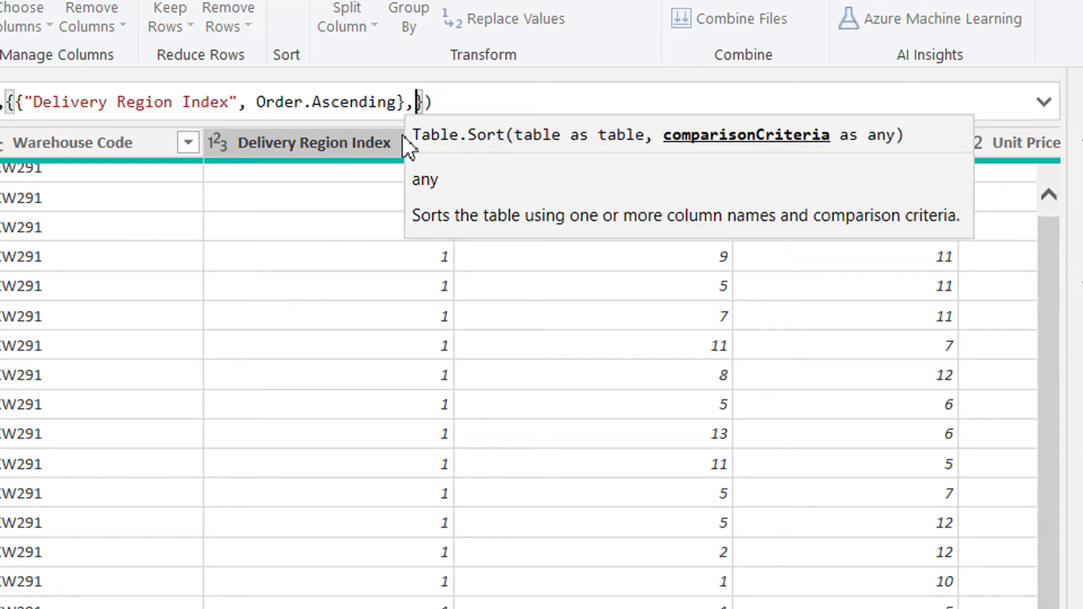
text({)
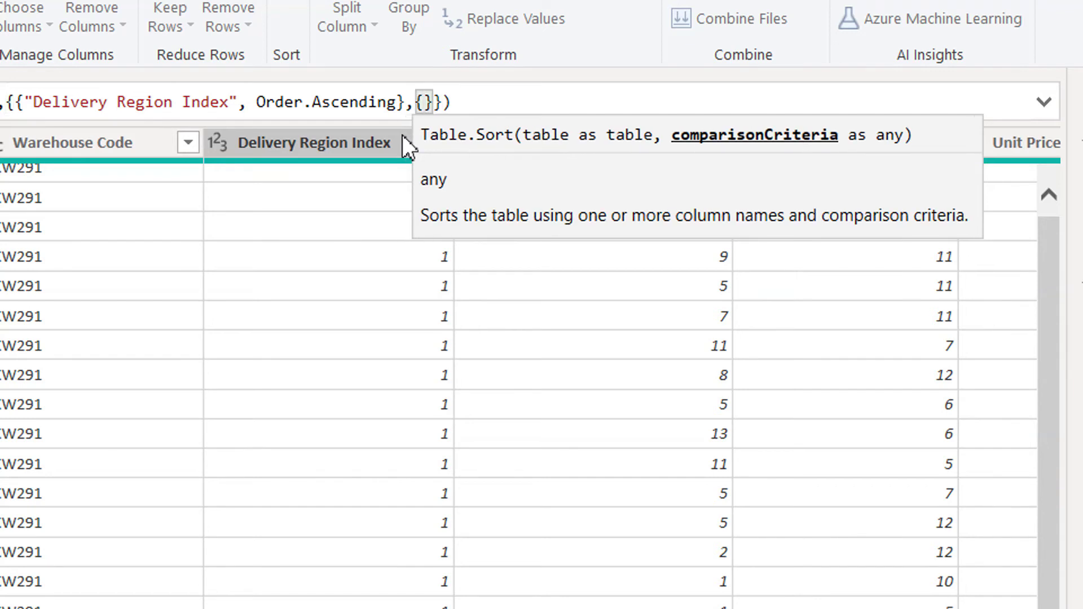
text(")
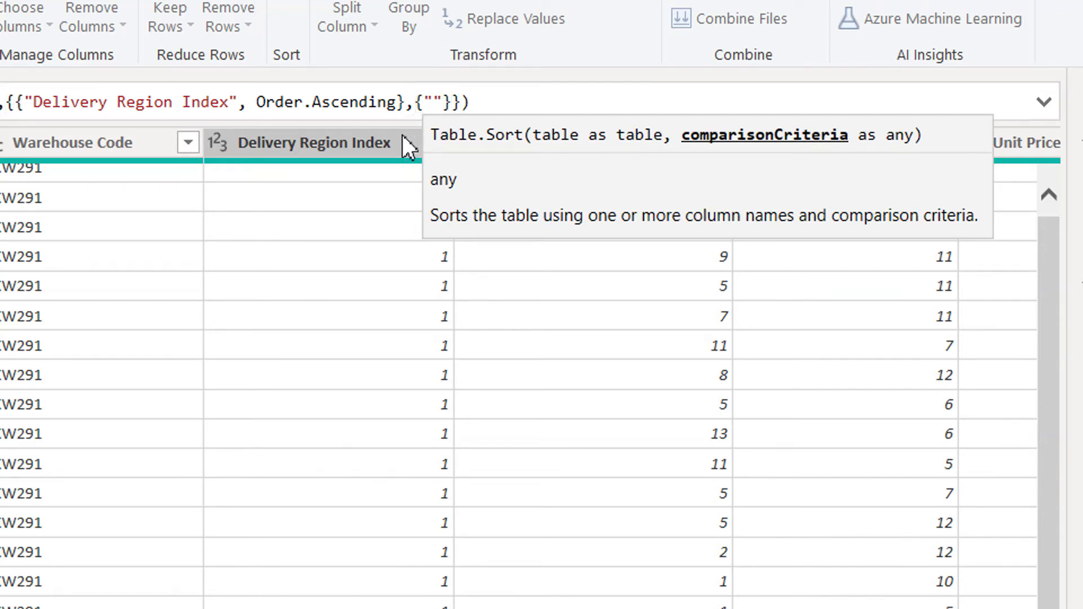
text(Order)
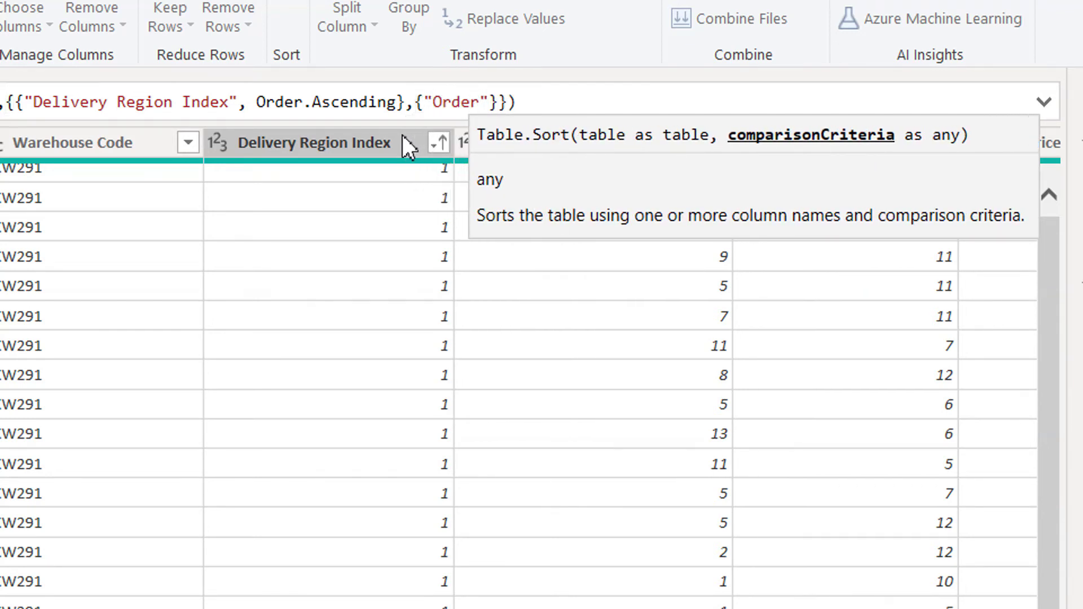
text( Quantity)
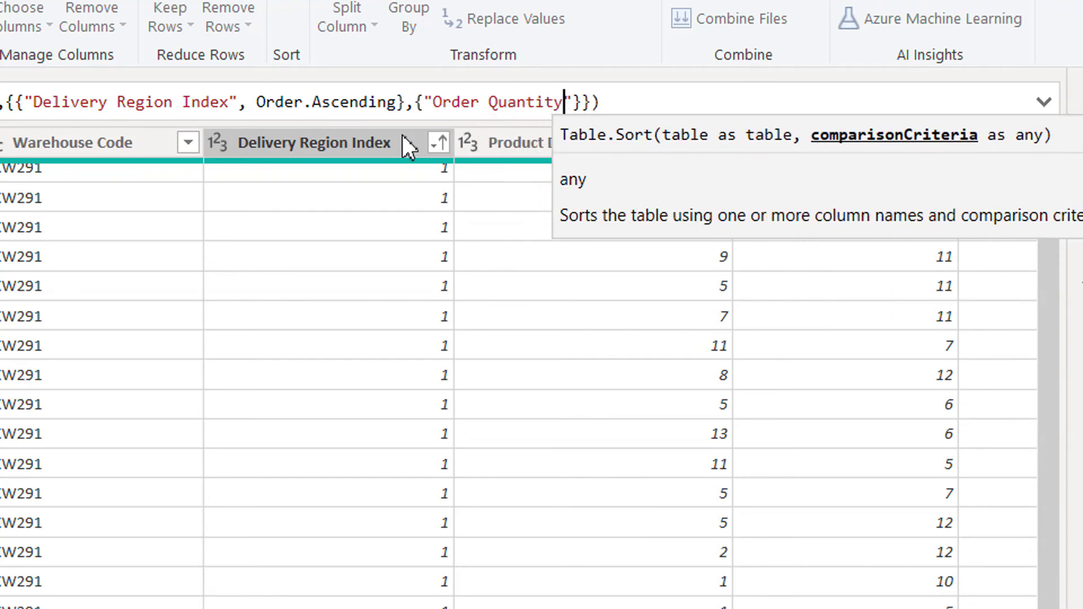
Step: Give the "Order Quantity" criterion the sort direction Order.Descending and apply the Table.Sort formula
text(",)
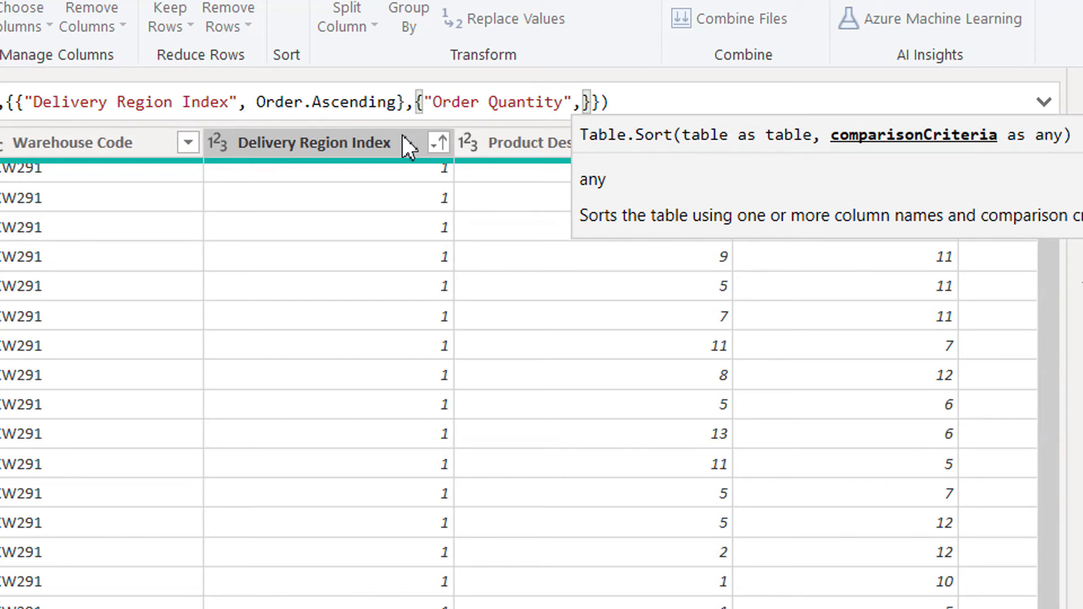
text(Ord)
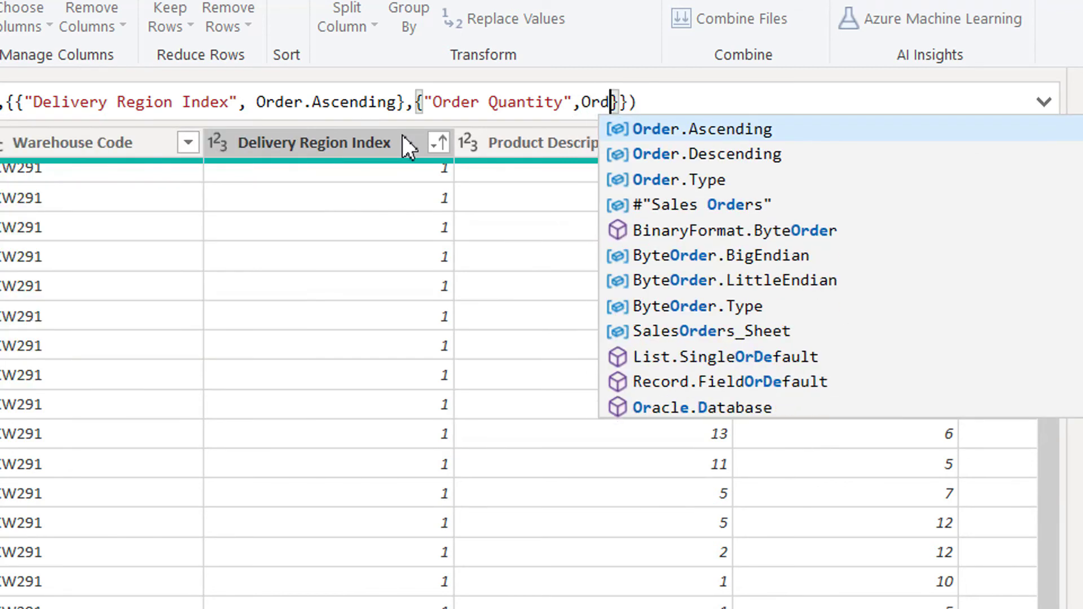
text(er)
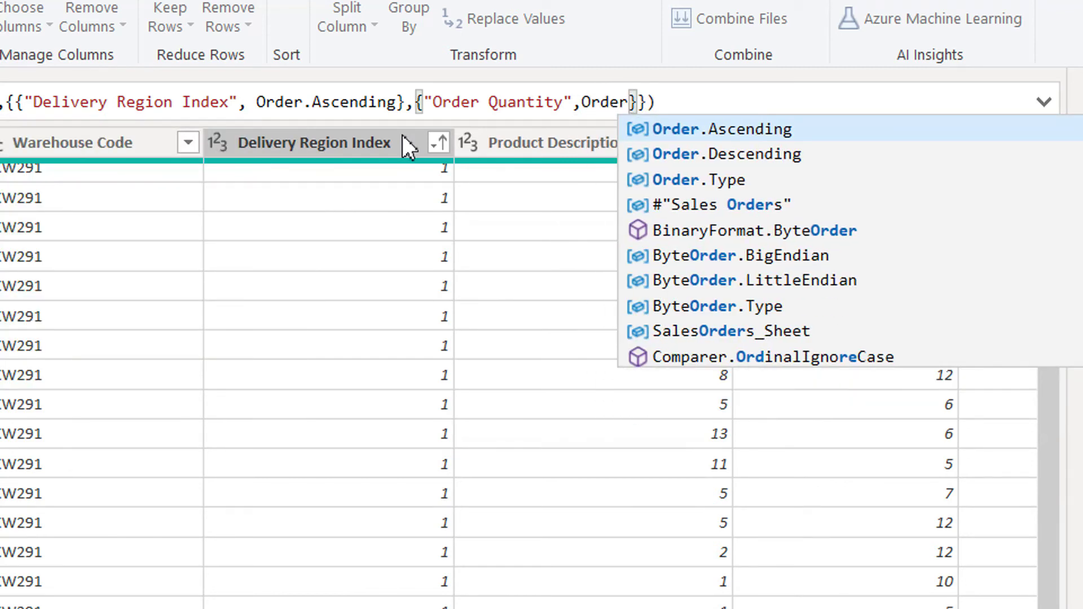
text(.)
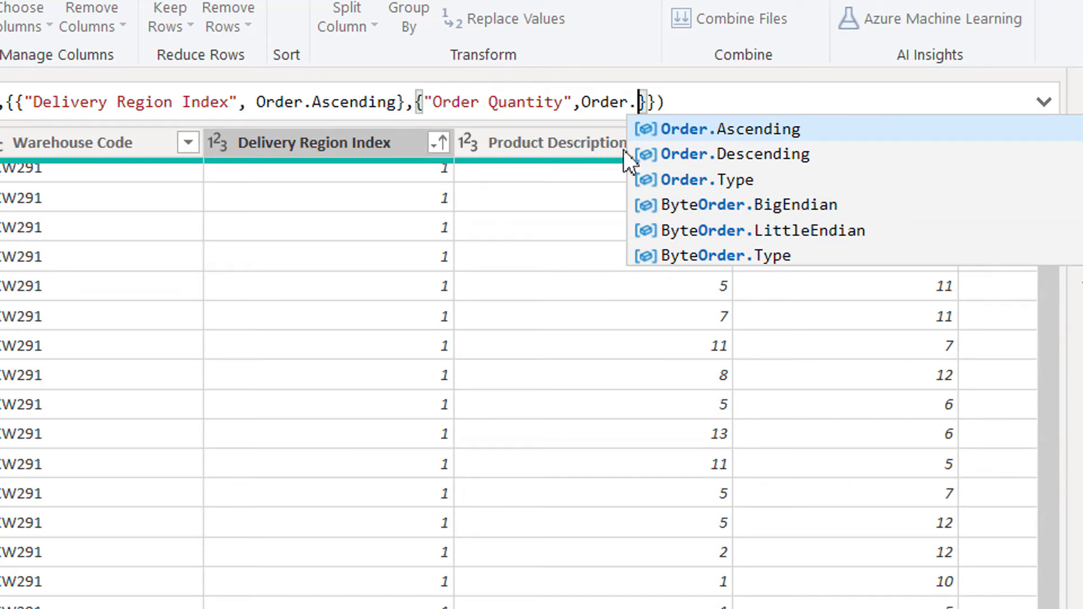
click(762, 157)
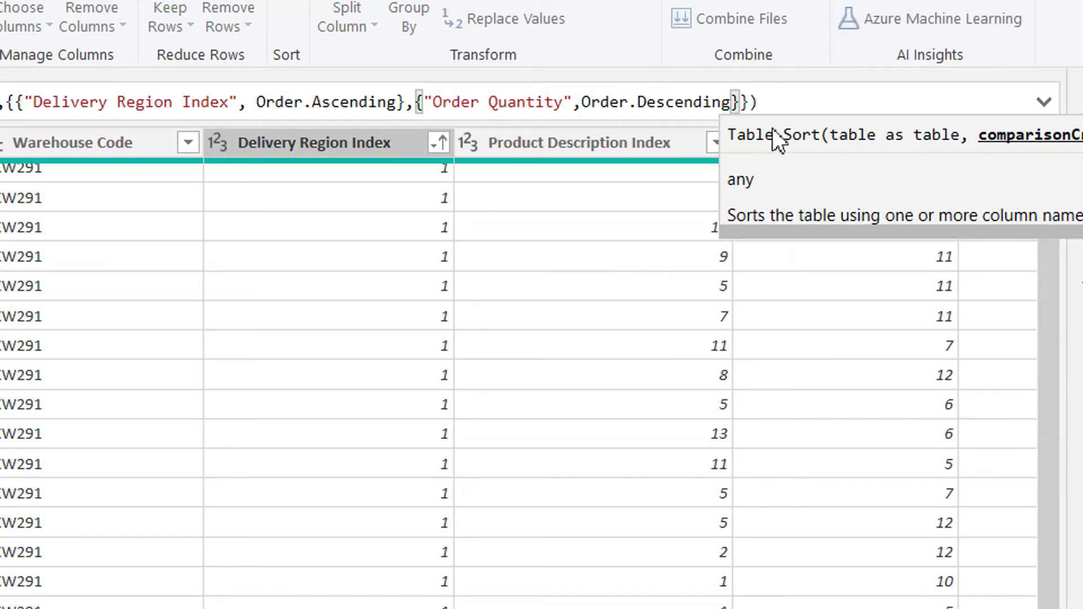
click(780, 109)
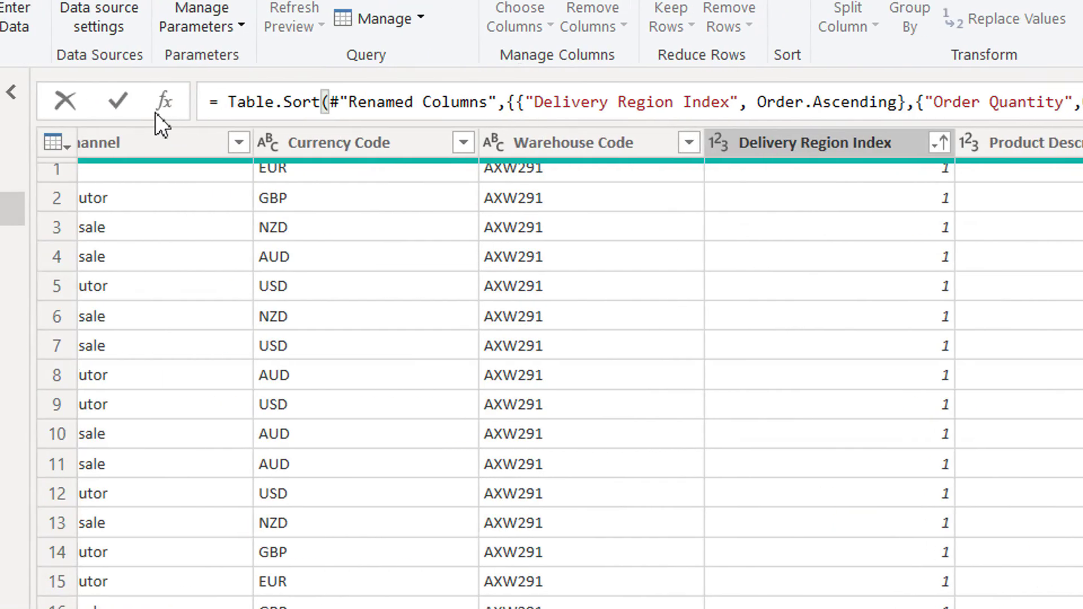
click(111, 103)
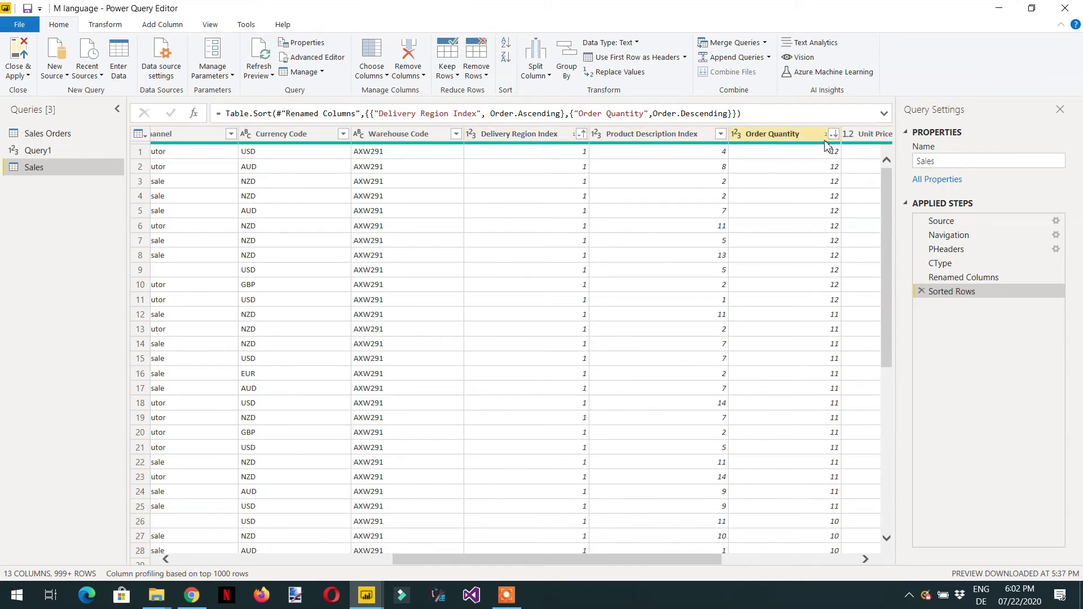
Step: Review the Sales query's full M code, examining how the #"Renamed Columns" step name is written, and leave the code unchanged
click(319, 62)
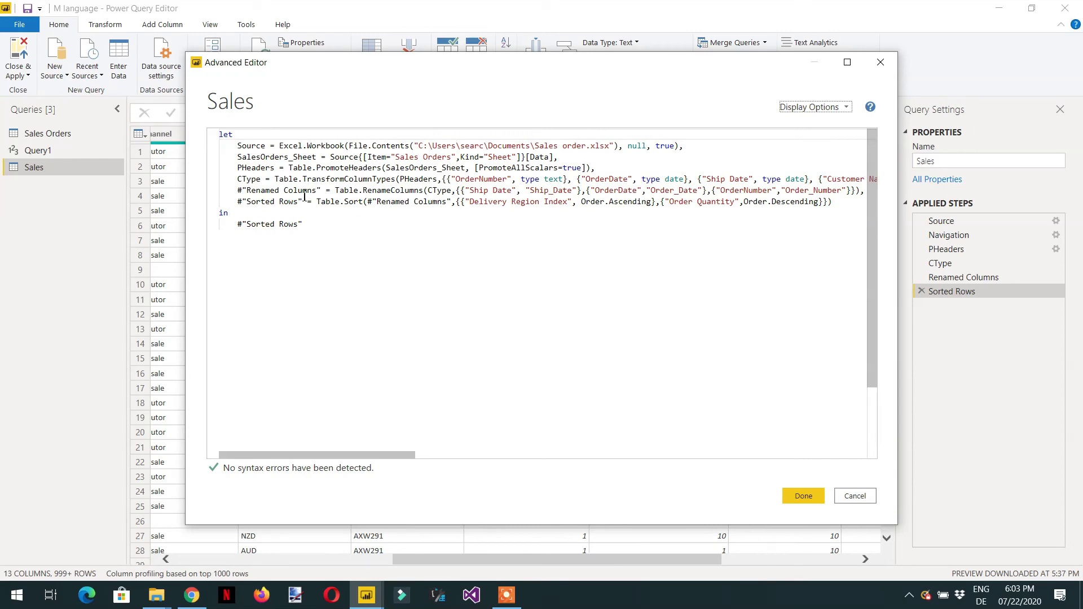
drag(319, 190, 257, 192)
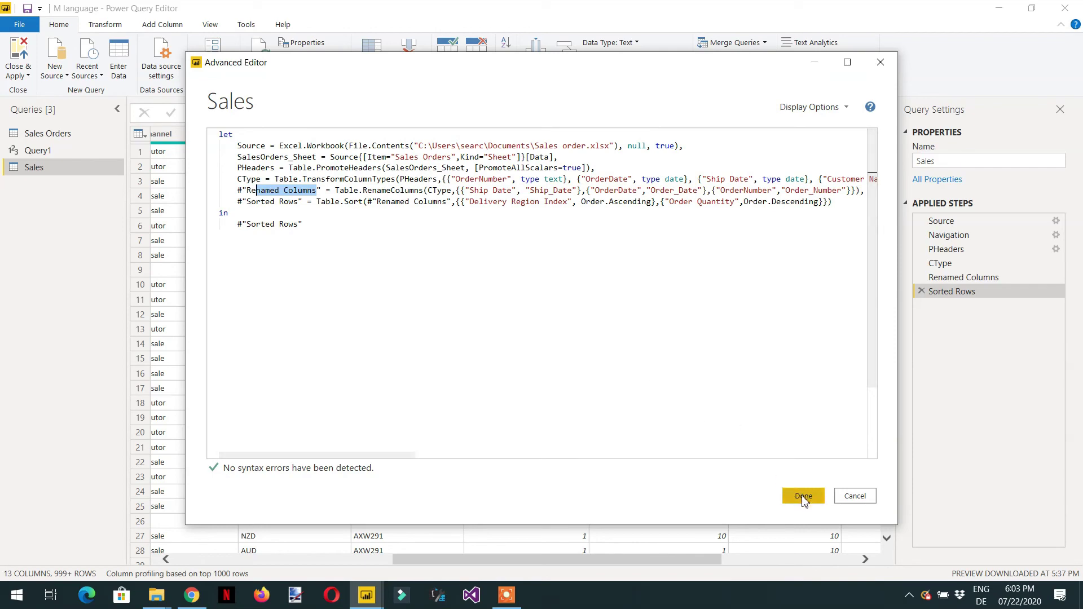
click(855, 505)
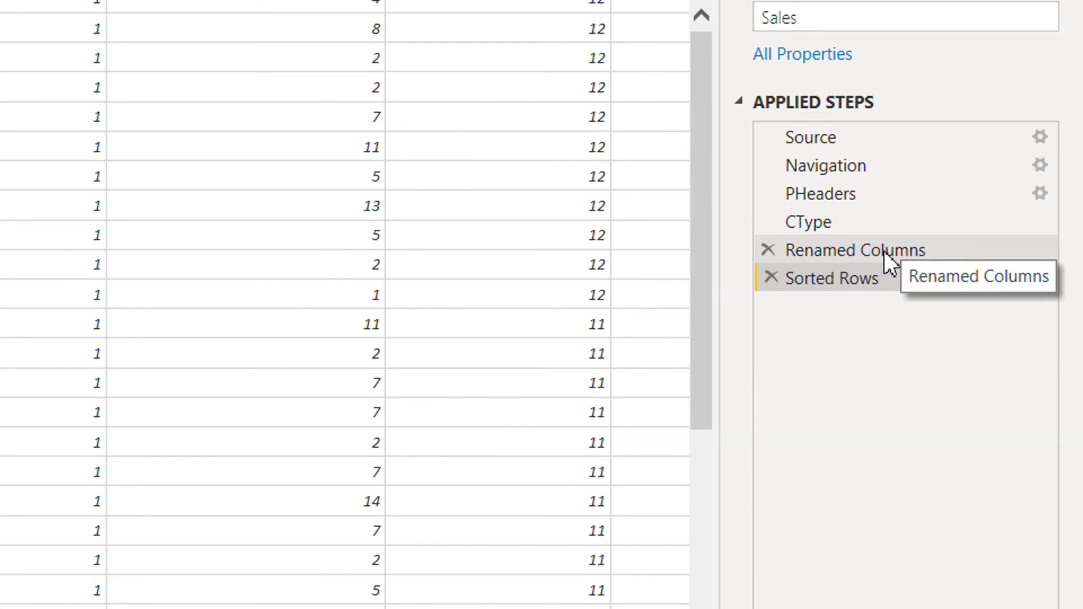
Step: Rename the applied step Renamed Columns to Renamcol
click(884, 251)
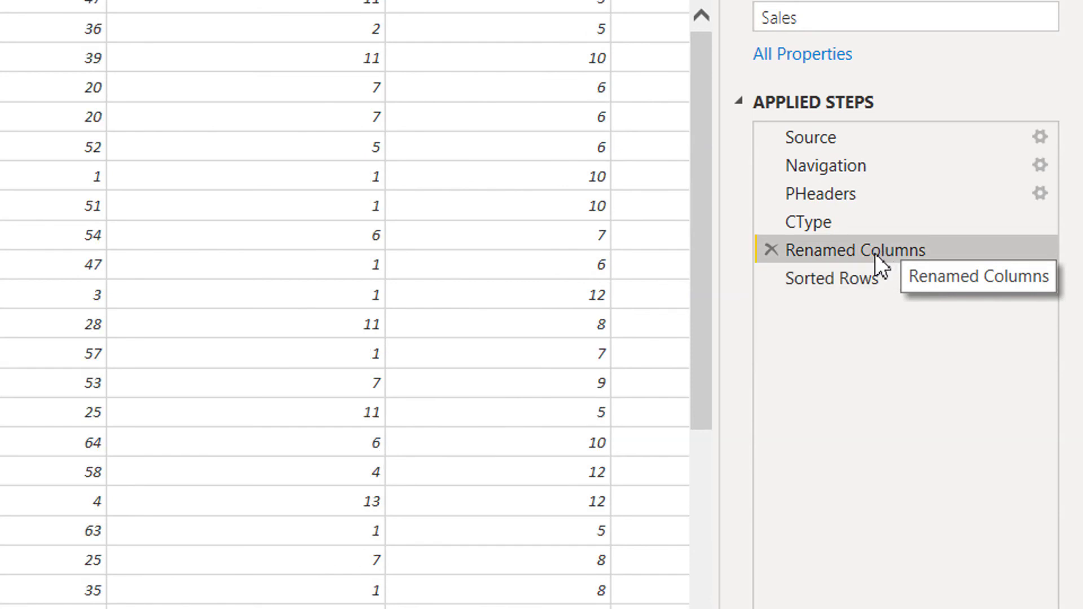
right_click(907, 252)
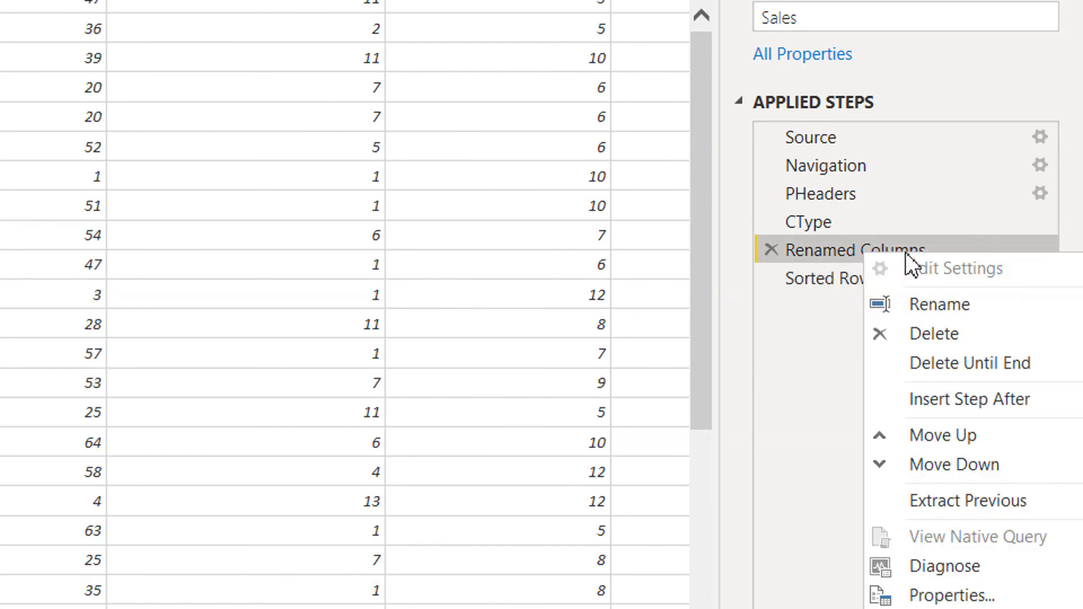
click(920, 298)
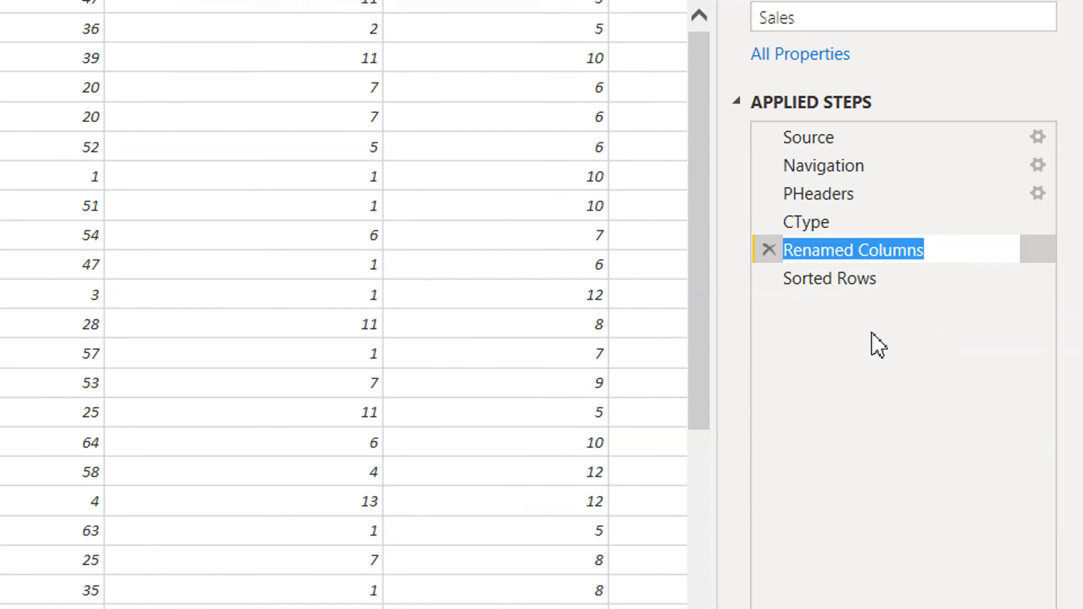
key(End)
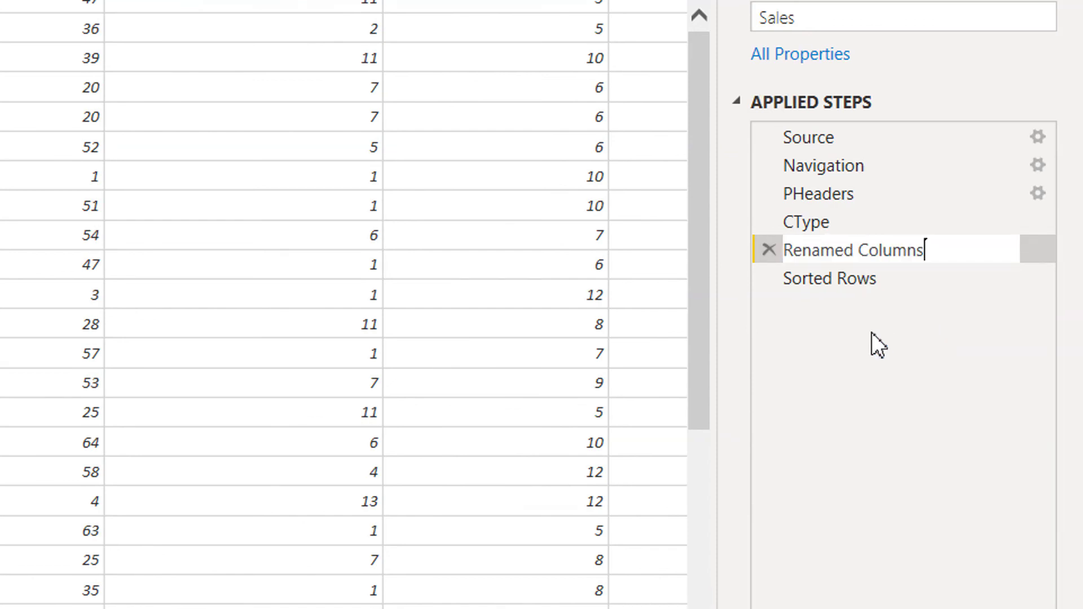
key(BackSpace)
key(BackSpace)
key(BackSpace)
key(BackSpace)
key(BackSpace)
key(BackSpace)
key(BackSpace)
key(BackSpace)
key(BackSpace)
key(BackSpace)
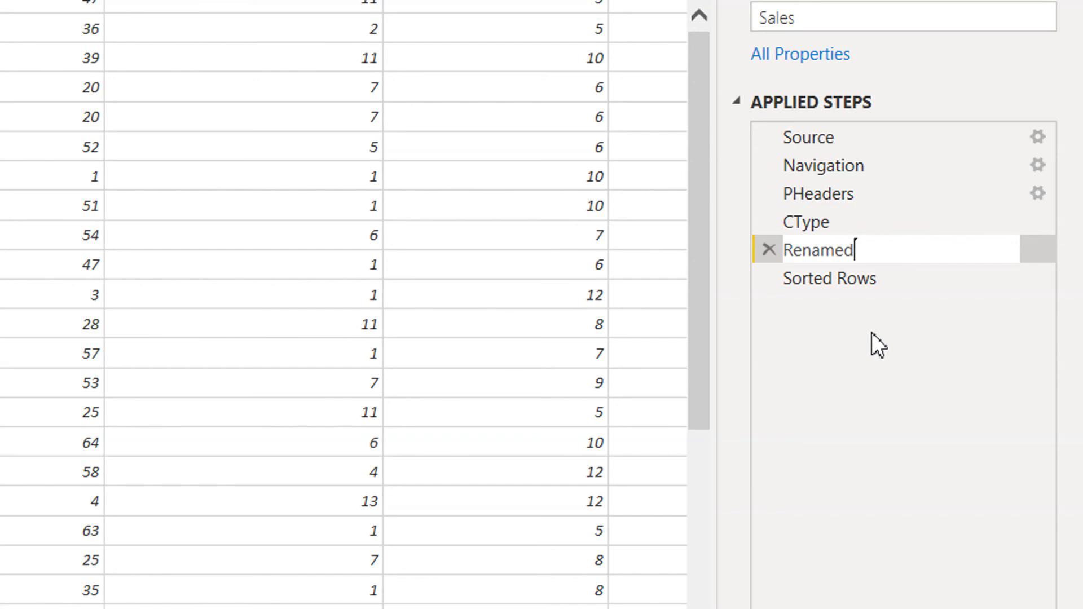
text(col)
key(Return)
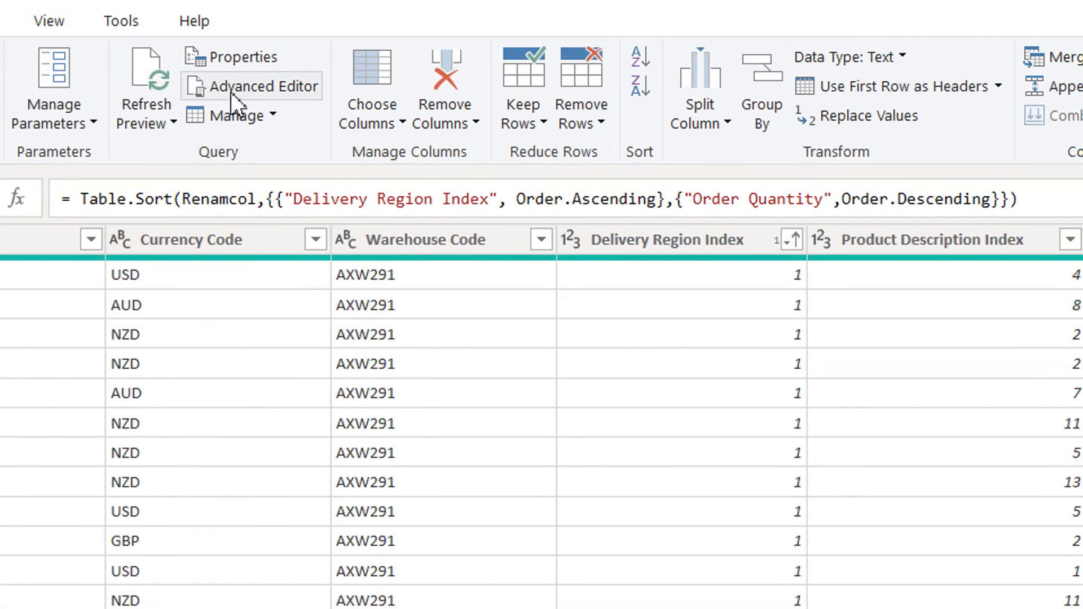
Step: Check how the Renamcol step name appears in the Sales query's full M code, and close the code editor
click(231, 76)
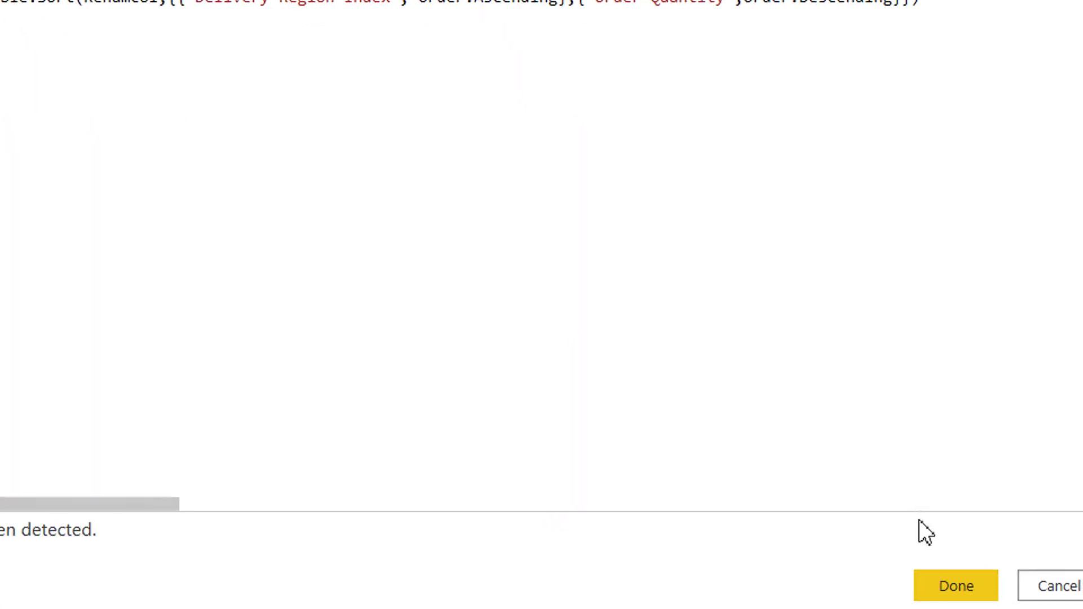
click(921, 525)
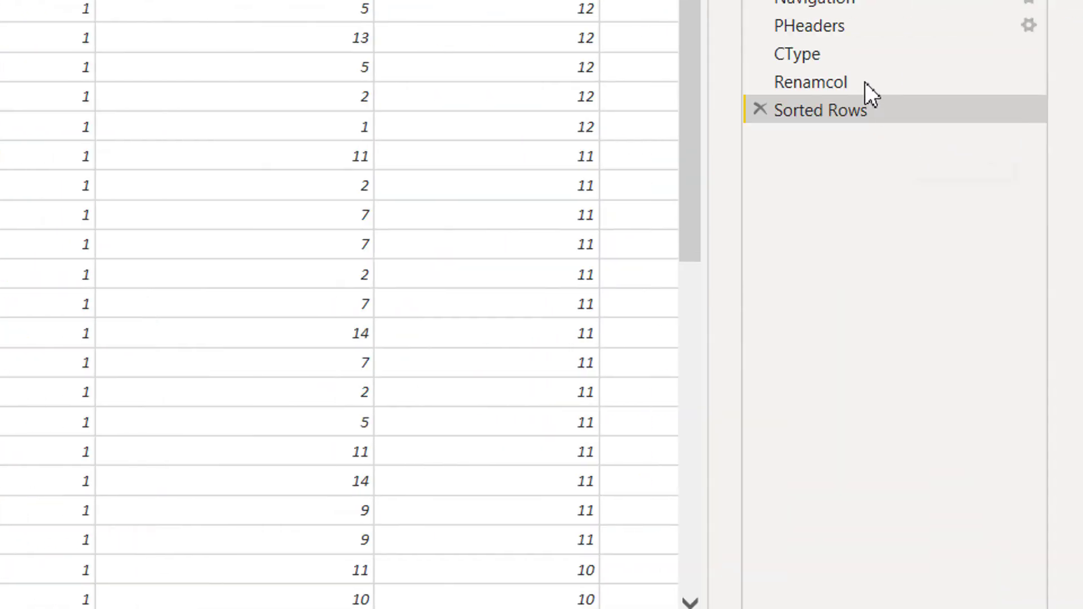